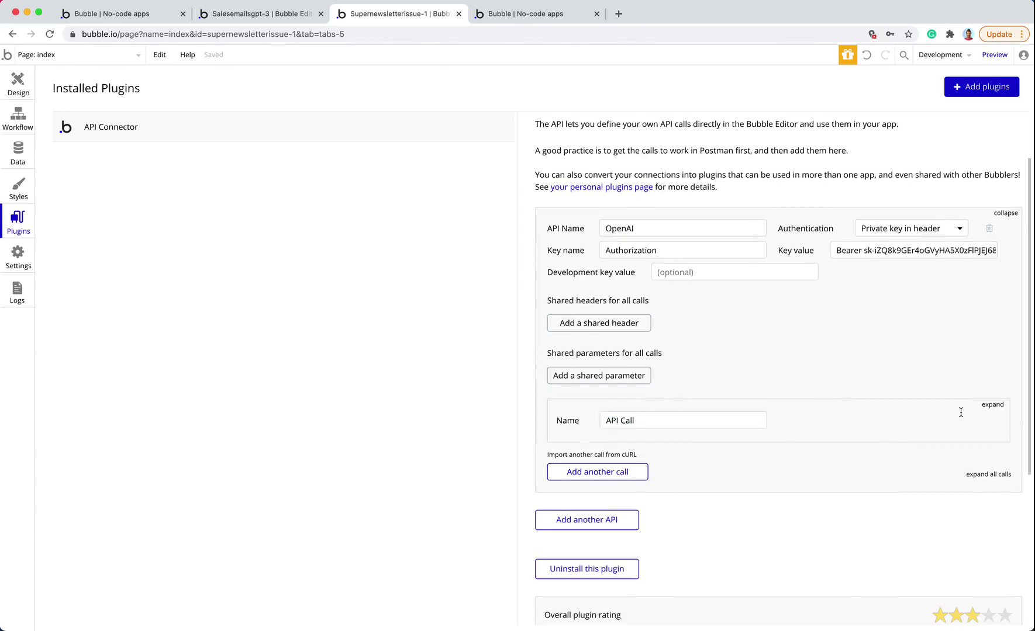
{"action": "scroll", "coordinate": [652, 374], "scroll_direction": "down", "scroll_amount": 3}
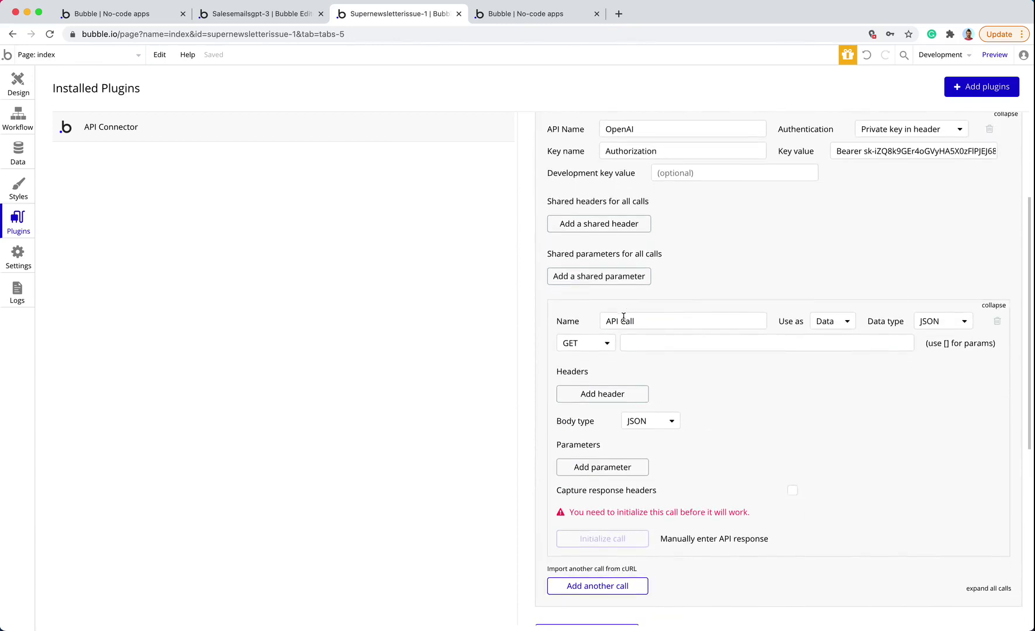
{"action": "triple_click", "coordinate": [623, 321]}
{"action": "type", "text": "Generate Sales Messages"}
{"action": "left_click", "coordinate": [654, 343]}
{"action": "left_click", "coordinate": [589, 343]}
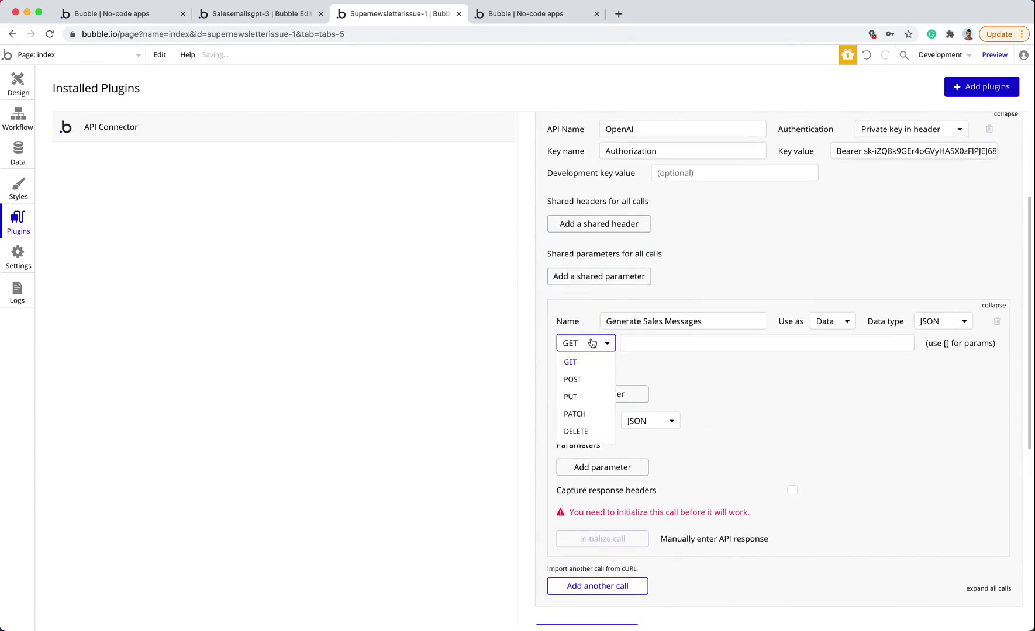
{"action": "left_click", "coordinate": [584, 380]}
{"action": "type", "text": "https://api.openai.com/v1/engines/davinci/completions"}
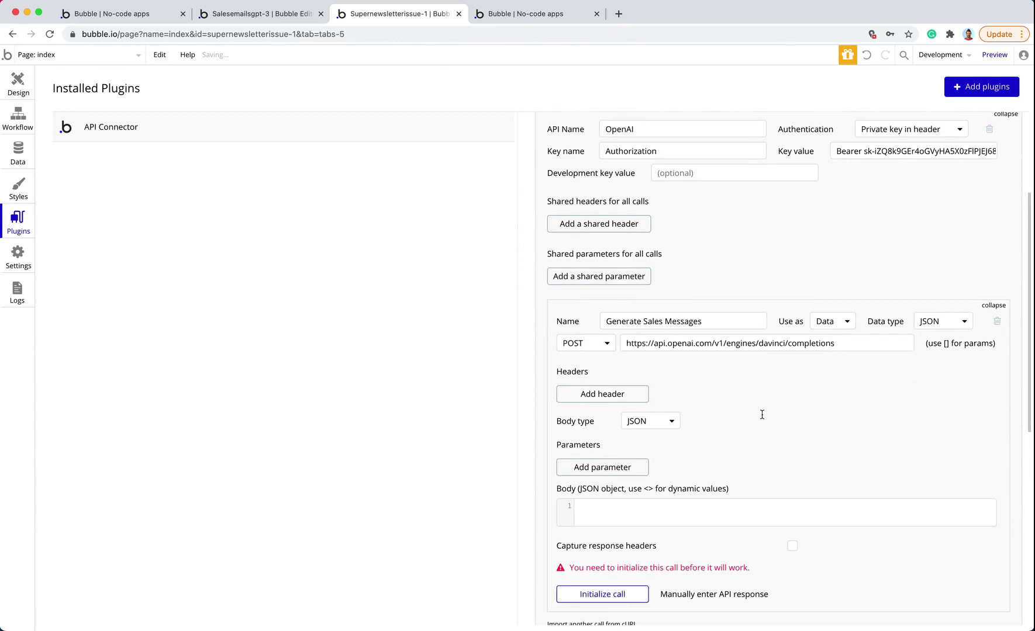
Add a header to the call with key Content-Type and value application/json
{"action": "scroll", "coordinate": [762, 415], "scroll_direction": "down", "scroll_amount": 1}
{"action": "left_click", "coordinate": [608, 360]}
{"action": "type", "text": "Content-Type"}
{"action": "left_click", "coordinate": [739, 416]}
{"action": "left_click", "coordinate": [714, 355]}
{"action": "type", "text": "application/json"}
{"action": "left_click", "coordinate": [741, 391]}
Paste the sales template prompt as the JSON body, with dynamic values for solution, pain_point, benefit, max_tokens, both penalties and temperature
{"action": "scroll", "coordinate": [760, 363], "scroll_direction": "down", "scroll_amount": 4}
{"action": "left_click", "coordinate": [610, 357]}
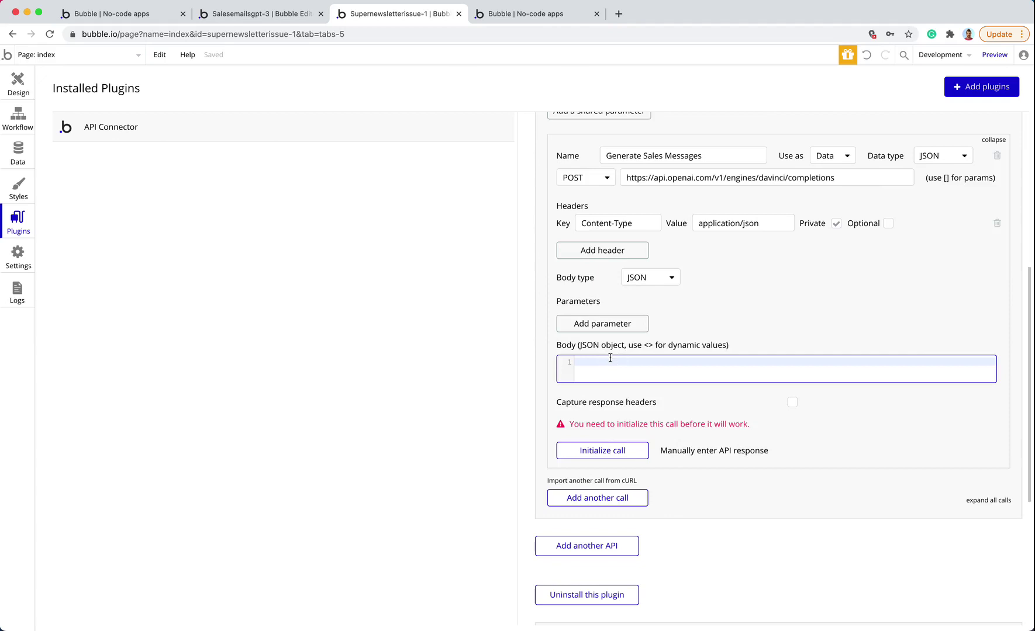
{"action": "key", "text": "ctrl+v"}
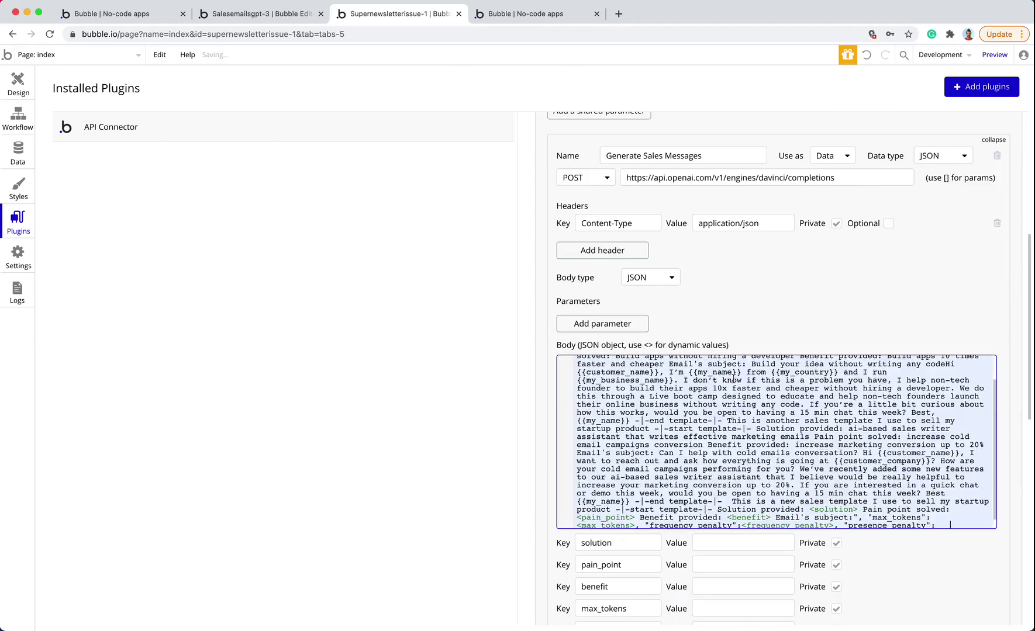
{"action": "left_click", "coordinate": [784, 309]}
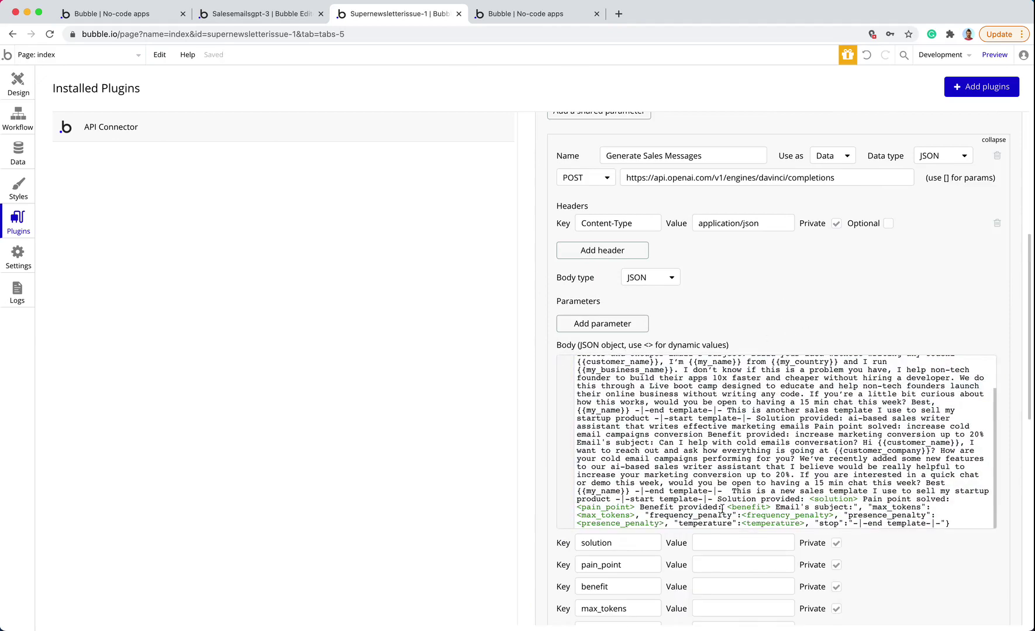
Fill in the prepared sample texts for solution, pain_point and benefit, with "increase productivity" as the benefit
{"action": "scroll", "coordinate": [903, 558], "scroll_direction": "down", "scroll_amount": 4}
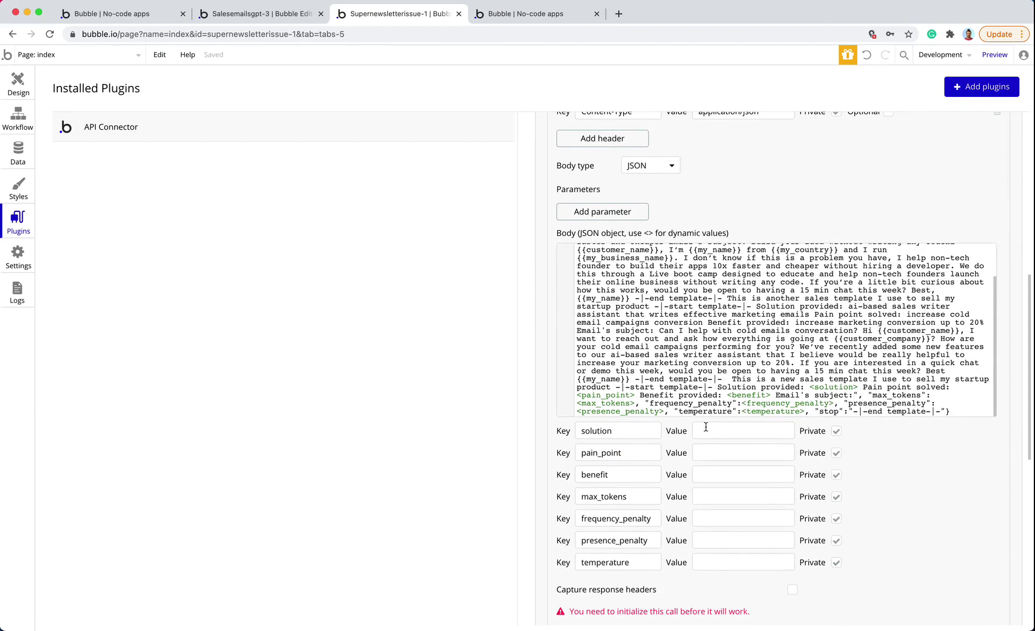
{"action": "left_click", "coordinate": [707, 431]}
{"action": "key", "text": "super+v"}
{"action": "left_click", "coordinate": [741, 453]}
{"action": "left_click", "coordinate": [721, 474]}
{"action": "type", "text": "increase productivity"}
{"action": "left_click", "coordinate": [701, 453]}
{"action": "key", "text": "super+v"}
Set max_tokens to 1000, frequency_penalty and presence_penalty to 0.3, and temperature to 0.65
{"action": "left_click", "coordinate": [714, 494]}
{"action": "type", "text": "1000"}
{"action": "left_click", "coordinate": [714, 519]}
{"action": "scroll", "coordinate": [715, 517], "scroll_direction": "down", "scroll_amount": 2}
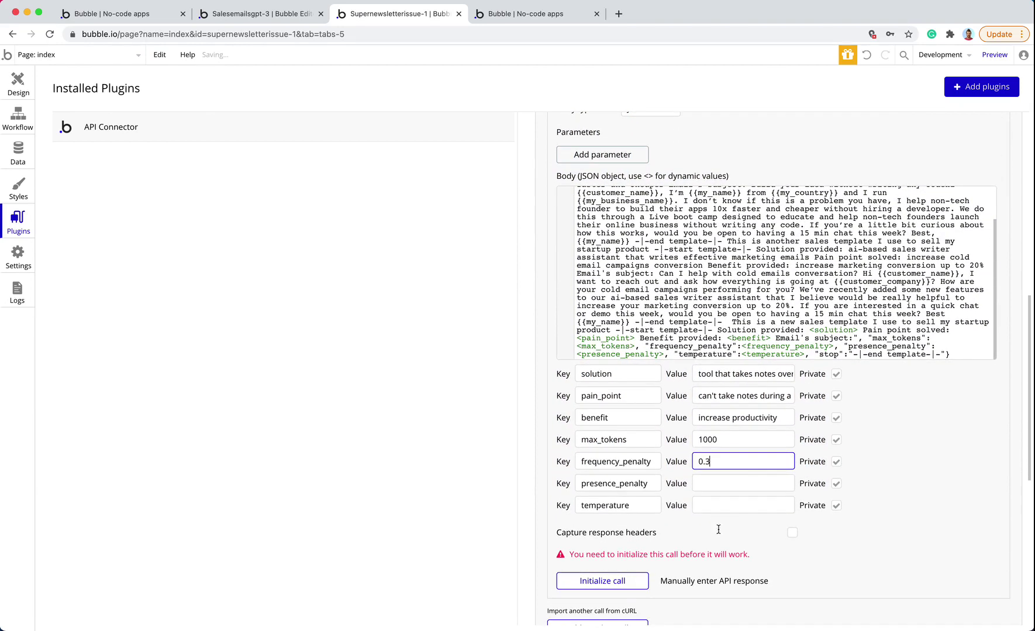
{"action": "type", "text": "0.3"}
{"action": "left_click", "coordinate": [724, 486]}
{"action": "left_click", "coordinate": [704, 481]}
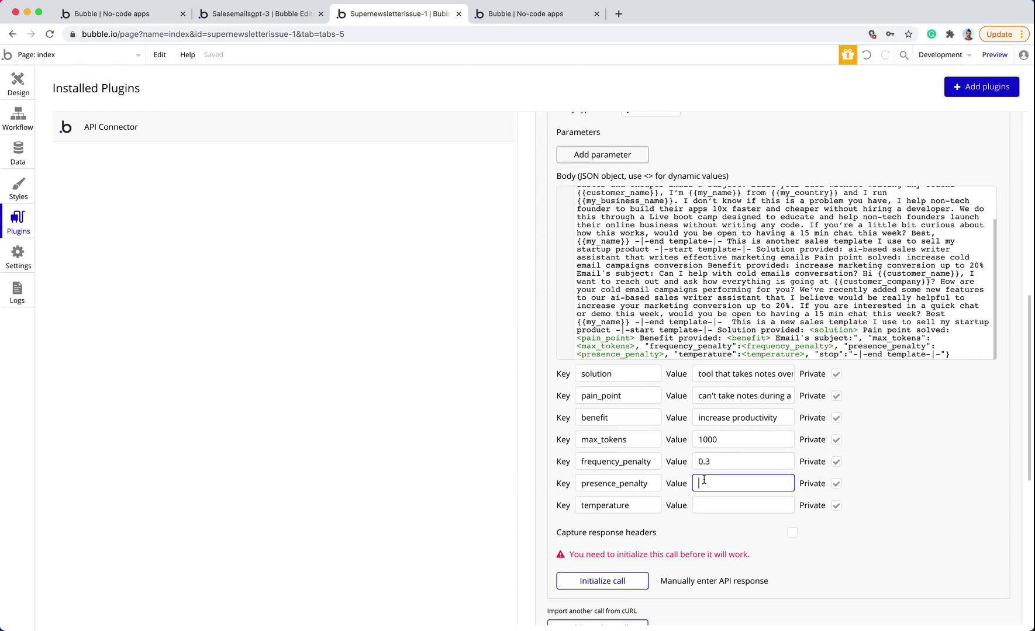
{"action": "left_click", "coordinate": [699, 502]}
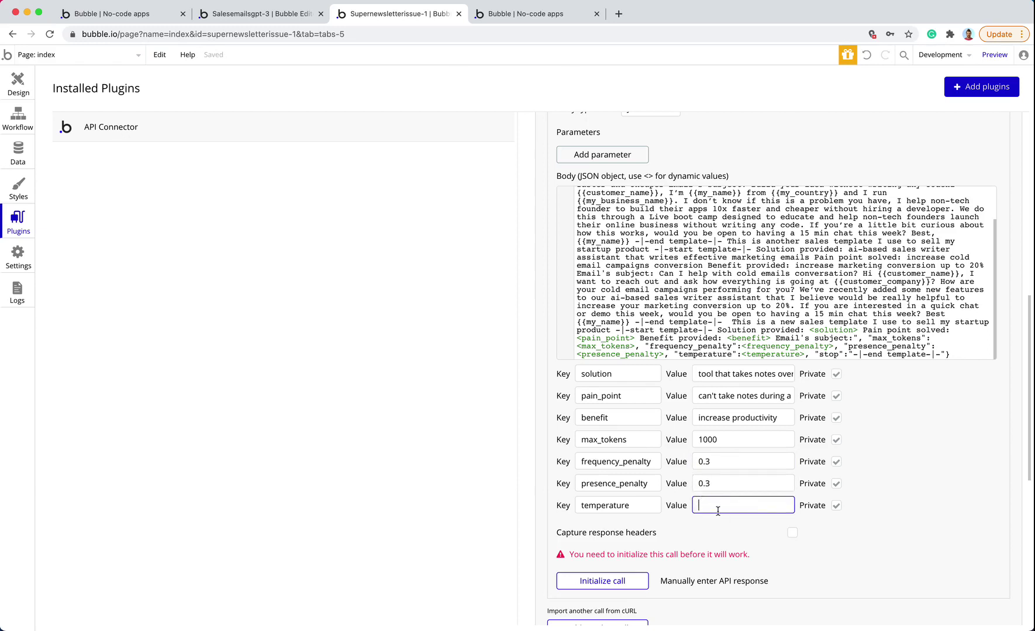
{"action": "type", "text": "0.65"}
{"action": "left_click", "coordinate": [935, 550]}
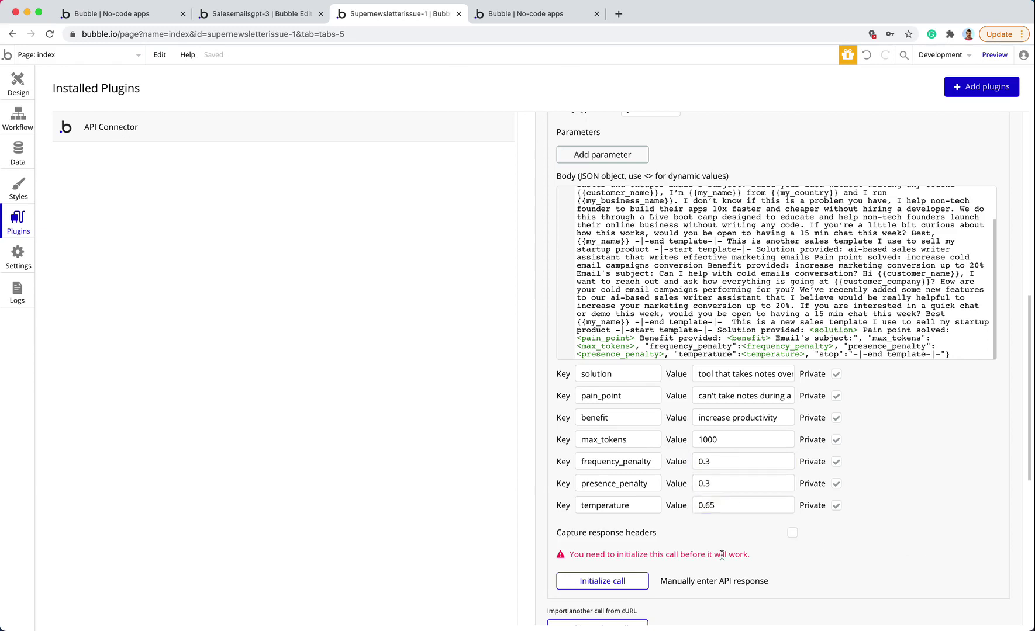
Initialize the Generate Sales Messages call with the sample values
{"action": "scroll", "coordinate": [722, 557], "scroll_direction": "down", "scroll_amount": 2}
{"action": "scroll", "coordinate": [655, 370], "scroll_direction": "up", "scroll_amount": 8}
{"action": "scroll", "coordinate": [655, 371], "scroll_direction": "down", "scroll_amount": 5}
{"action": "left_click", "coordinate": [607, 562]}
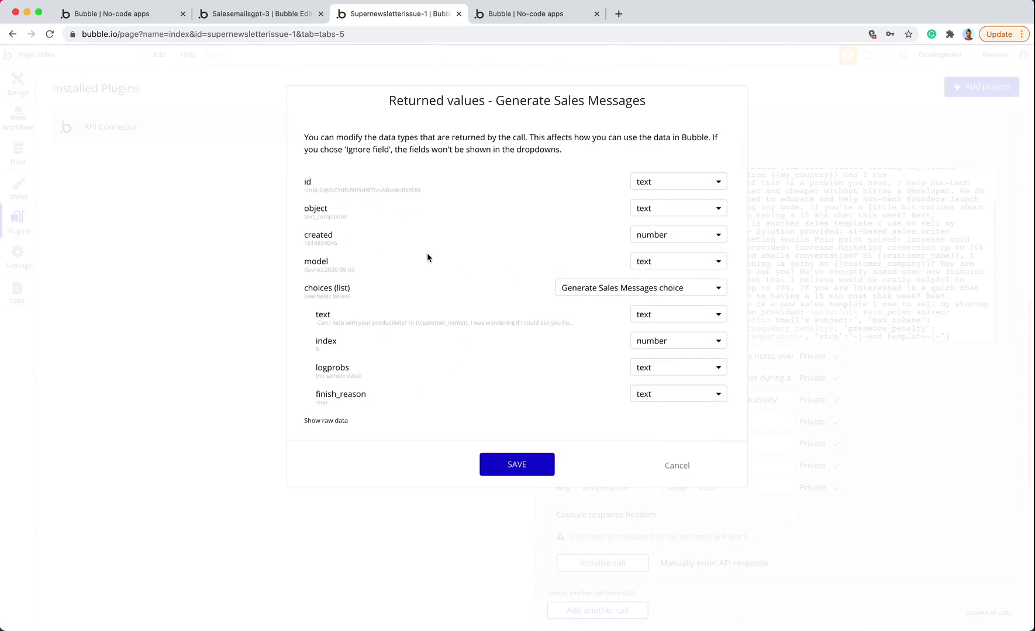
Review the generated message text in the raw response data and save the call's returned values
{"action": "left_click", "coordinate": [325, 421]}
{"action": "scroll", "coordinate": [454, 387], "scroll_direction": "down", "scroll_amount": 3}
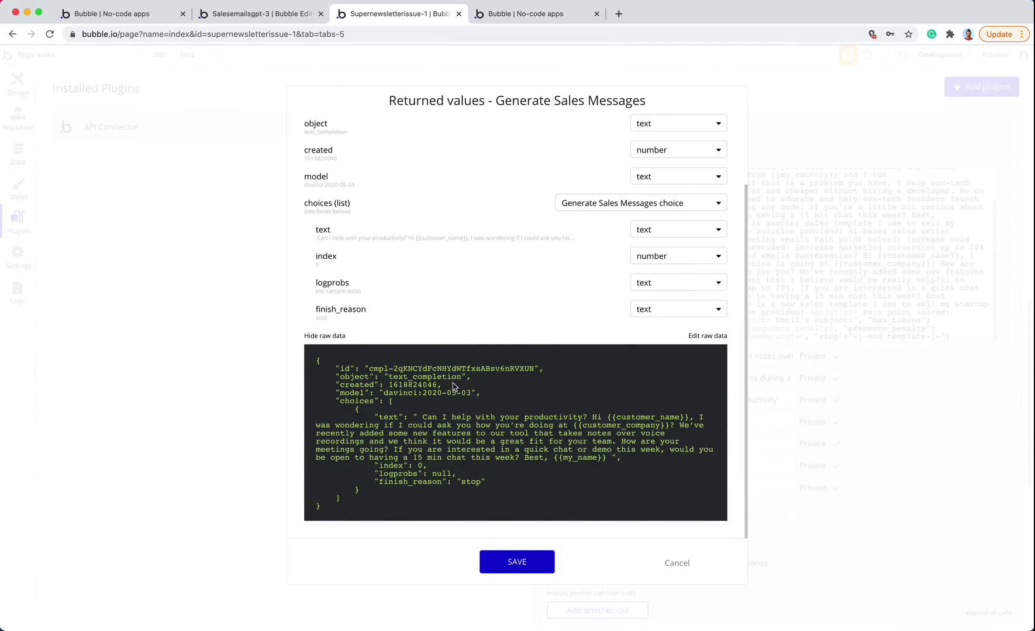
{"action": "left_click_drag", "start_coordinate": [422, 421], "coordinate": [618, 456]}
{"action": "left_click_drag", "start_coordinate": [422, 417], "coordinate": [655, 460]}
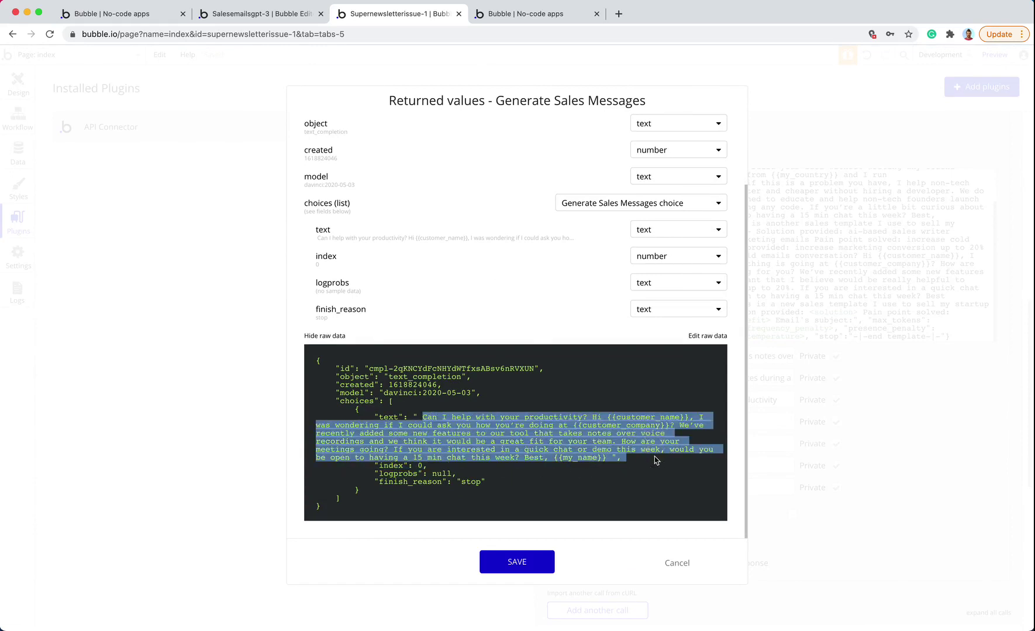
{"action": "left_click", "coordinate": [470, 417]}
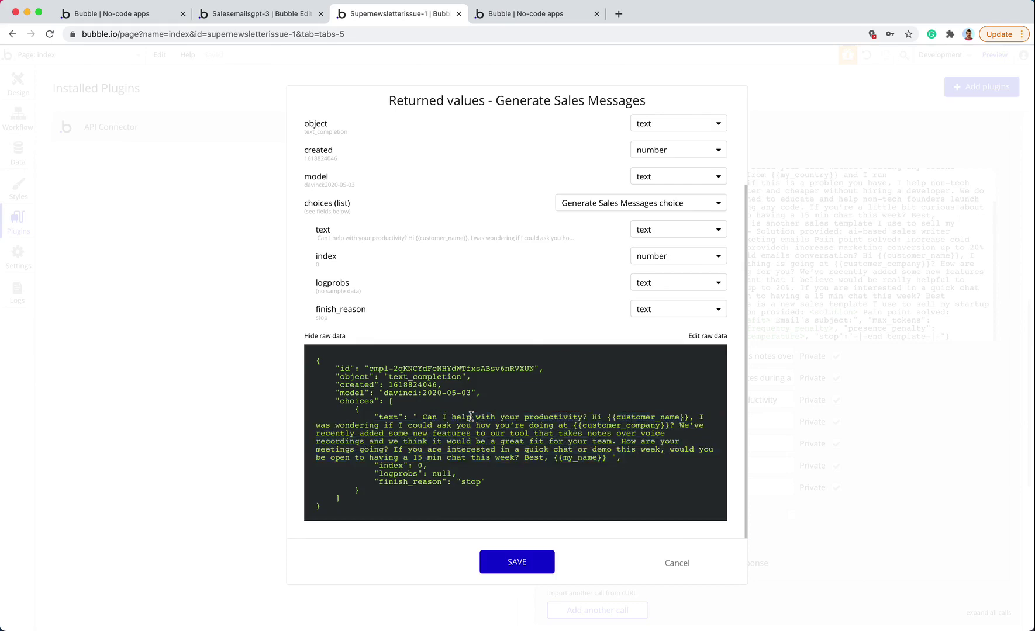
{"action": "left_click", "coordinate": [517, 564]}
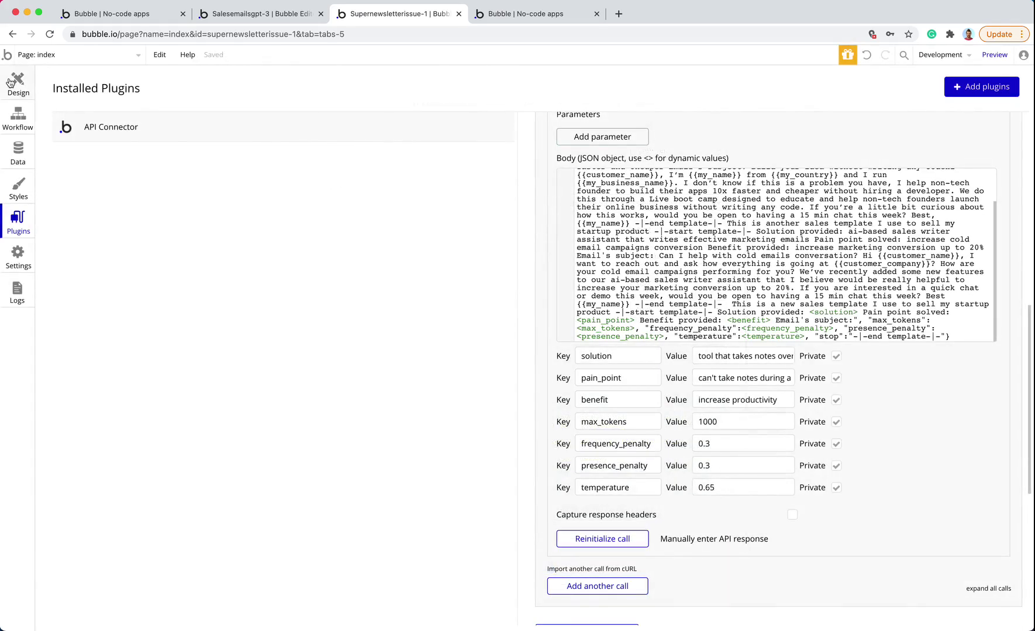
In the page design, add a popup about 500 by 486 px and place a text element inside it
{"action": "left_click", "coordinate": [14, 81]}
{"action": "left_click", "coordinate": [367, 348]}
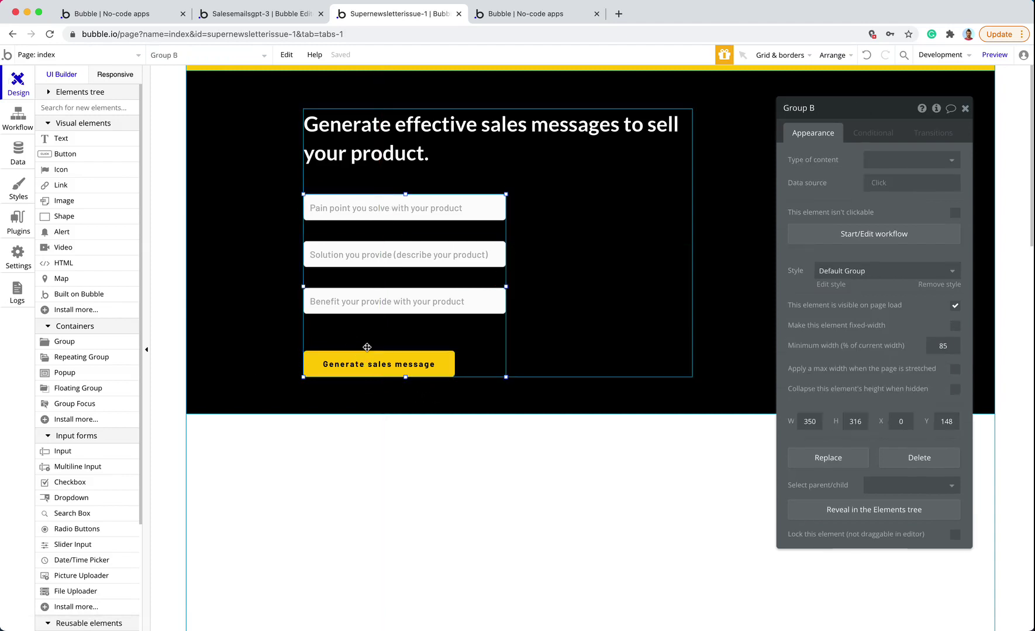
{"action": "left_click", "coordinate": [965, 109]}
{"action": "left_click", "coordinate": [376, 363]}
{"action": "scroll", "coordinate": [84, 538], "scroll_direction": "down", "scroll_amount": 4}
{"action": "scroll", "coordinate": [84, 540], "scroll_direction": "down", "scroll_amount": 2}
{"action": "scroll", "coordinate": [84, 540], "scroll_direction": "up", "scroll_amount": 6}
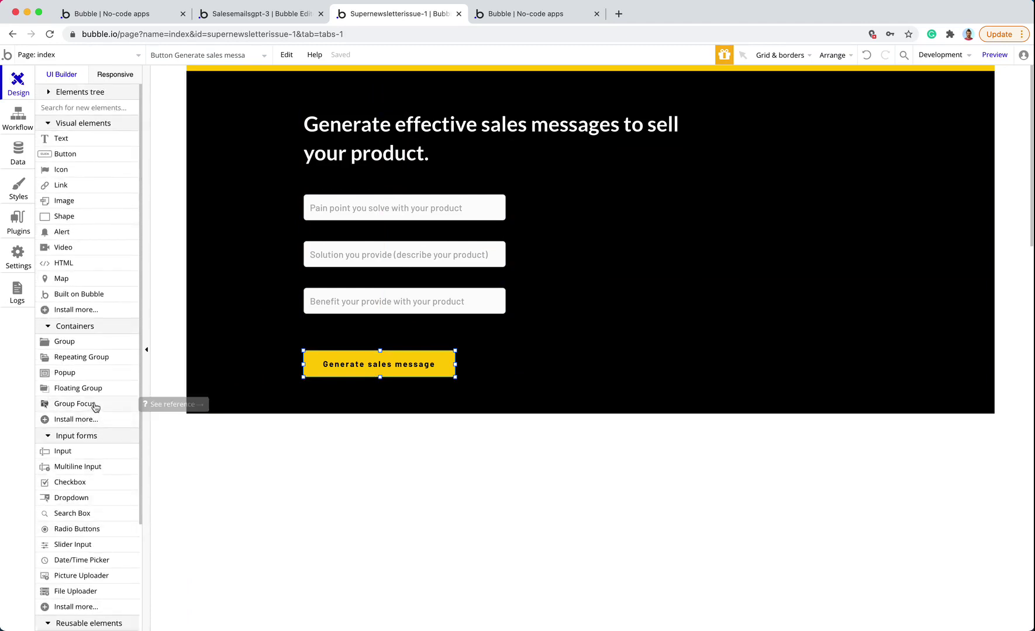
{"action": "left_click_drag", "start_coordinate": [65, 372], "coordinate": [267, 235]}
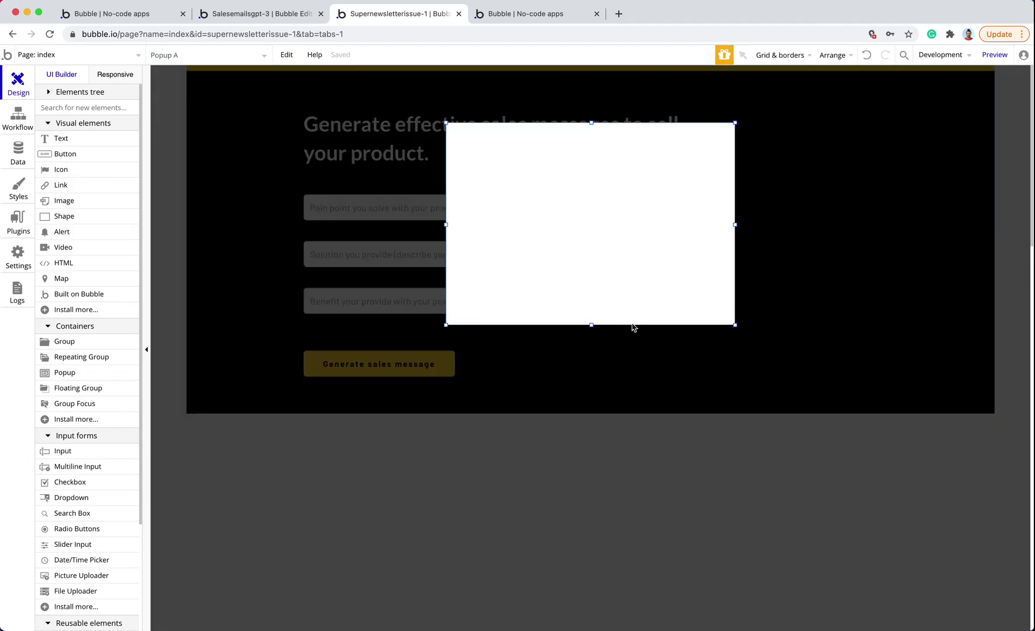
{"action": "left_click_drag", "start_coordinate": [590, 328], "coordinate": [591, 403]}
{"action": "left_click_drag", "start_coordinate": [61, 138], "coordinate": [483, 186]}
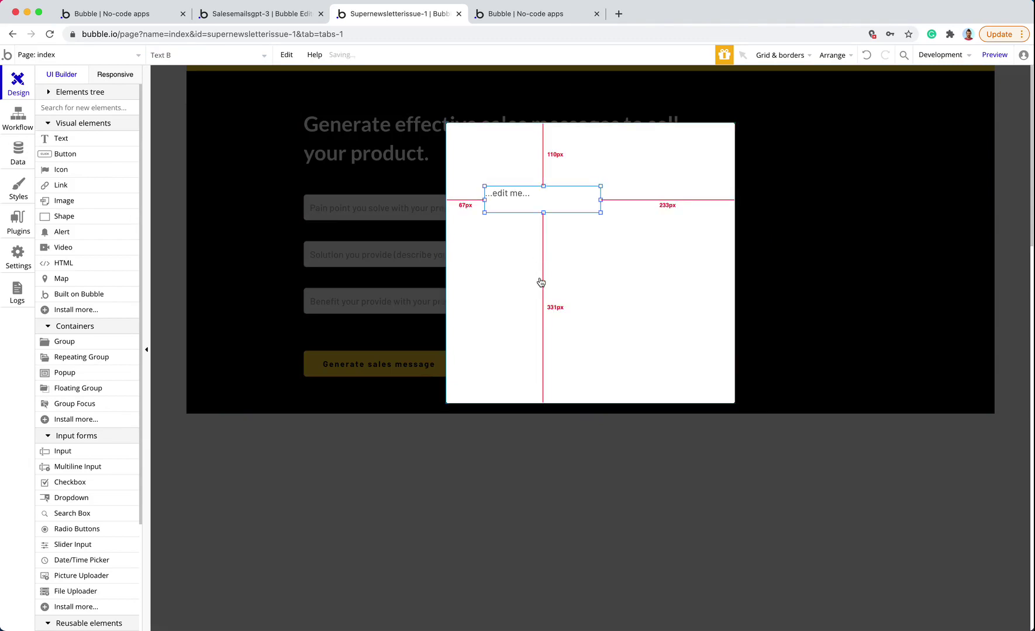
Set the popup's type of content to Generate Sales Message
{"action": "double_click", "coordinate": [540, 282]}
{"action": "left_click", "coordinate": [890, 160]}
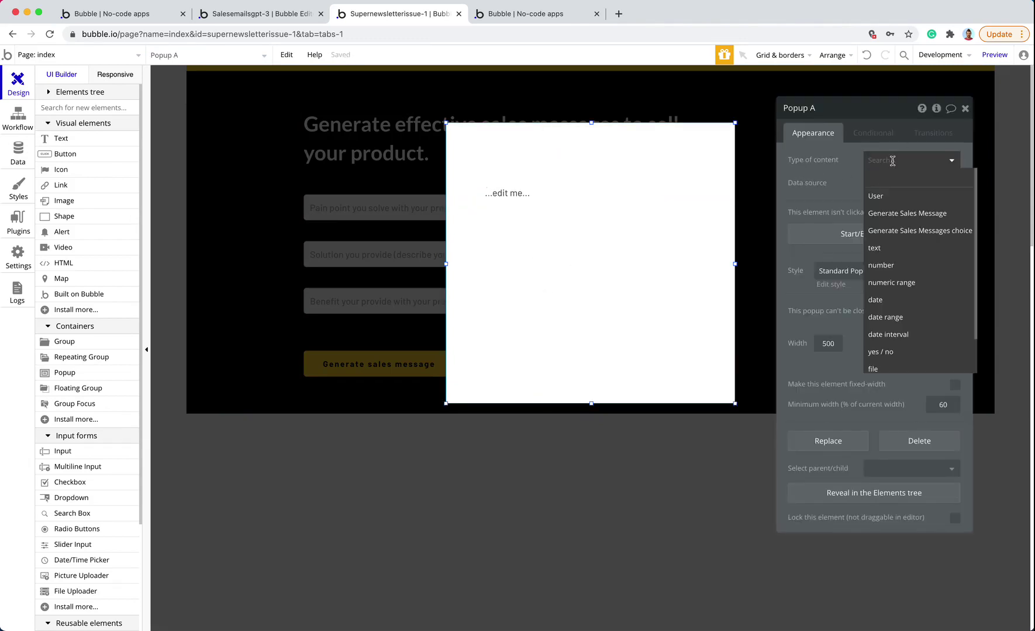
{"action": "left_click", "coordinate": [916, 230]}
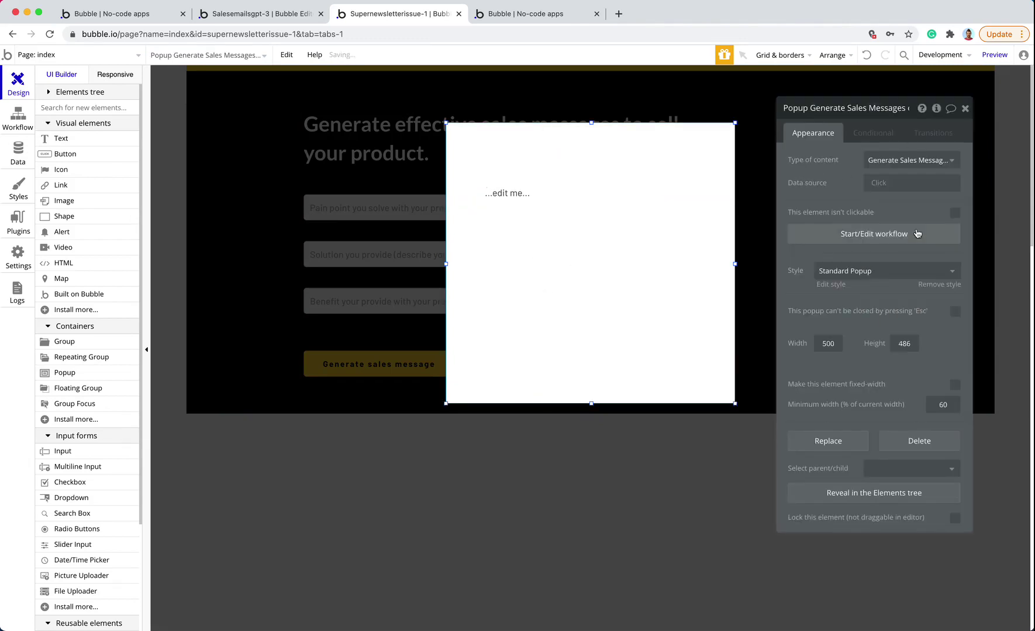
{"action": "left_click", "coordinate": [880, 183]}
{"action": "left_click", "coordinate": [845, 188]}
{"action": "left_click", "coordinate": [916, 159]}
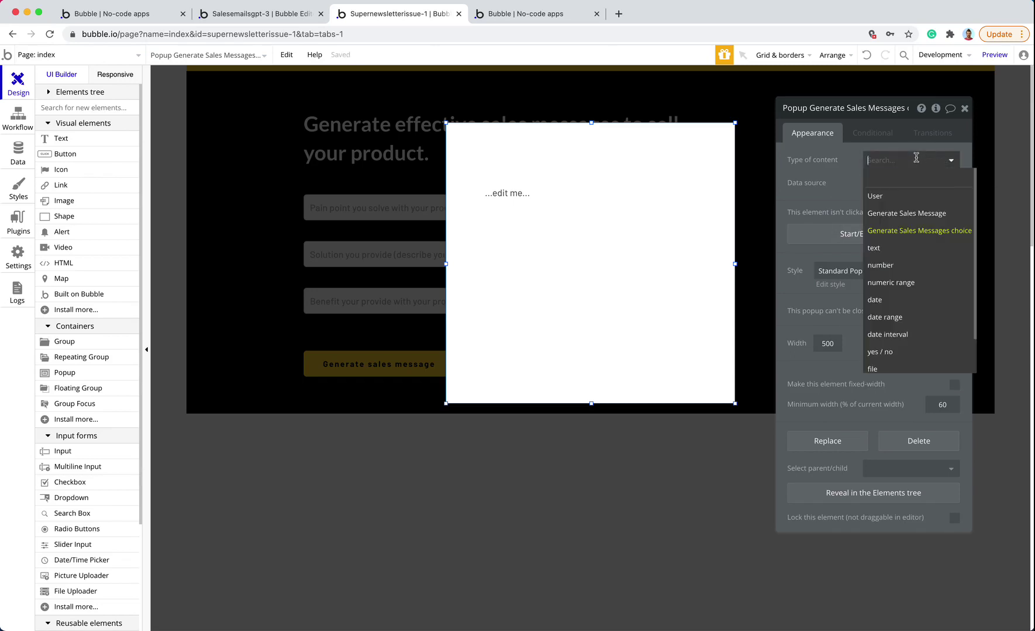
{"action": "left_click", "coordinate": [917, 213]}
Replace the placeholder in the popup's text element with the dynamic value Parent group's Generate Sales Message's choices's text
{"action": "double_click", "coordinate": [504, 197]}
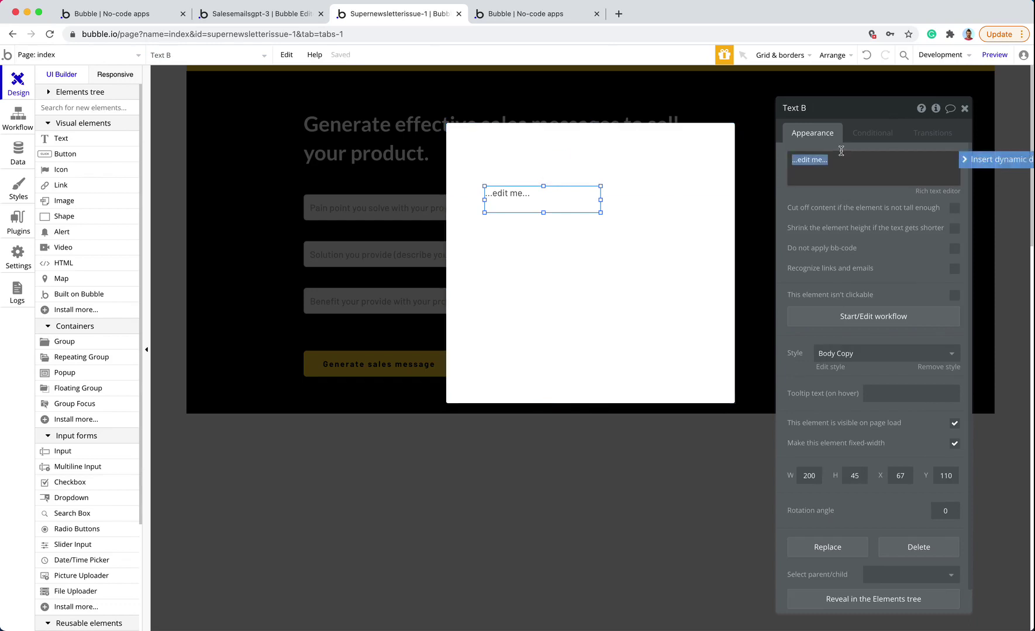
{"action": "left_click", "coordinate": [993, 160]}
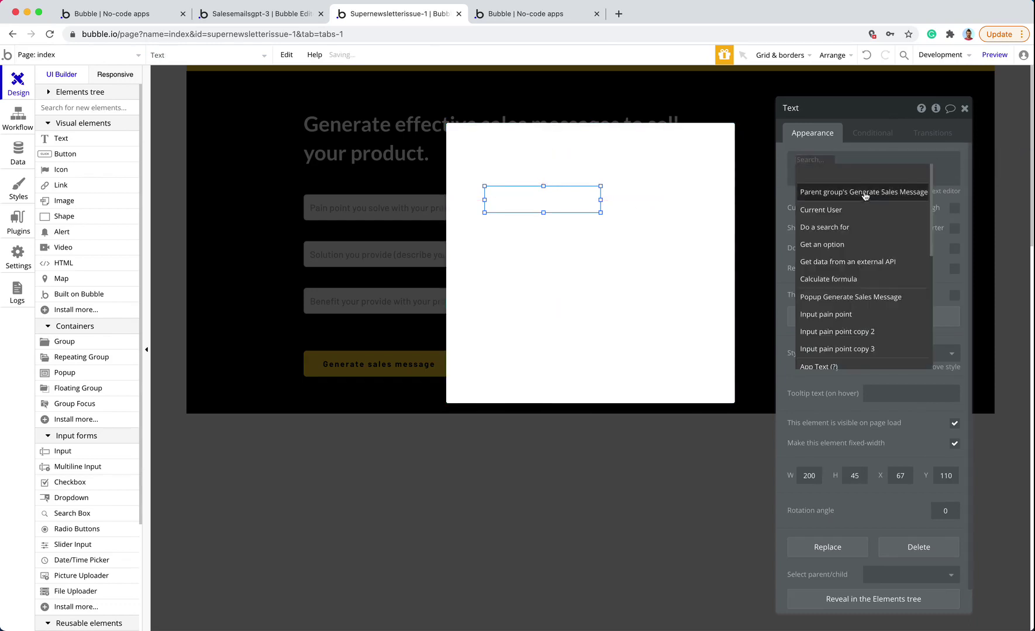
{"action": "left_click", "coordinate": [862, 192]}
{"action": "left_click", "coordinate": [816, 252]}
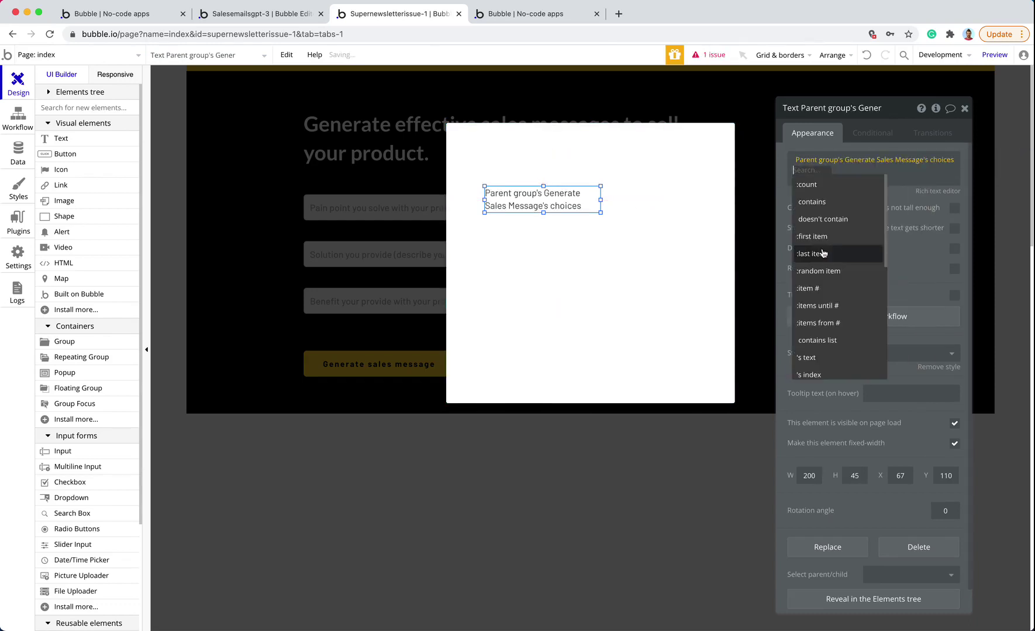
{"action": "scroll", "coordinate": [818, 263], "scroll_direction": "down", "scroll_amount": 3}
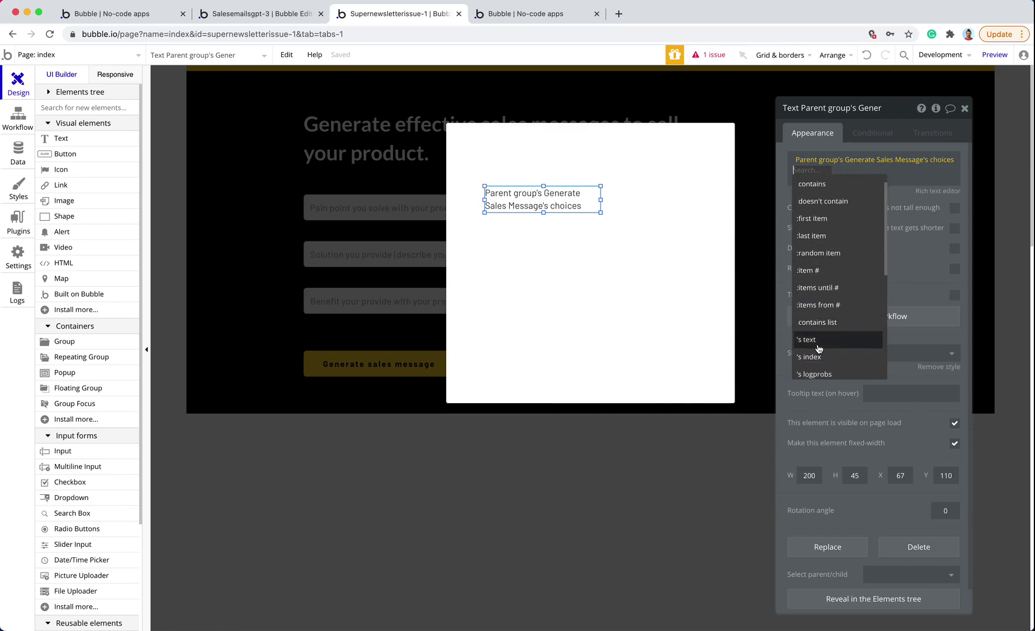
{"action": "left_click", "coordinate": [819, 349]}
{"action": "left_click", "coordinate": [818, 350]}
{"action": "left_click", "coordinate": [806, 194]}
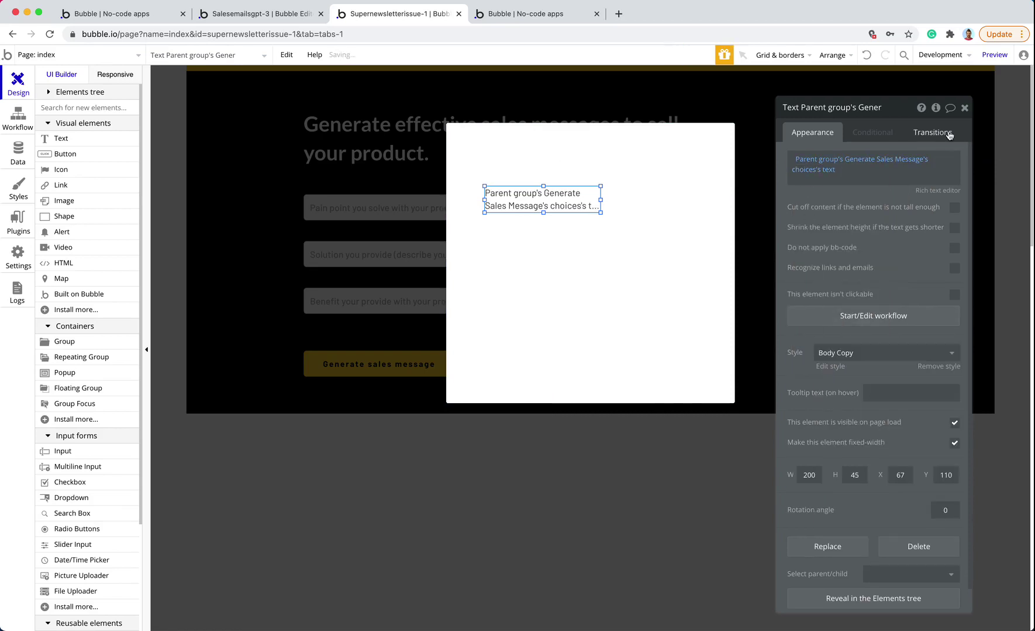
{"action": "left_click", "coordinate": [965, 108]}
Enlarge the text element to about 336 px high across most of the popup's width and centre it horizontally
{"action": "left_click", "coordinate": [603, 201]}
{"action": "left_click", "coordinate": [573, 201]}
{"action": "left_click_drag", "start_coordinate": [543, 186], "coordinate": [543, 136]}
{"action": "left_click_drag", "start_coordinate": [543, 212], "coordinate": [543, 331]}
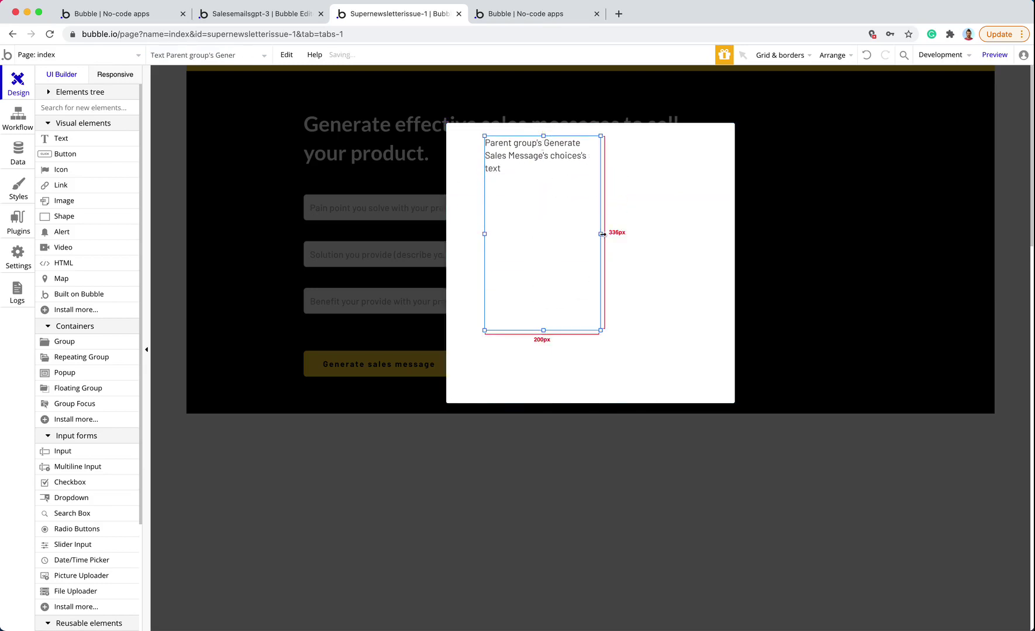
{"action": "left_click_drag", "start_coordinate": [600, 234], "coordinate": [717, 235]}
{"action": "left_click_drag", "start_coordinate": [640, 240], "coordinate": [630, 240]}
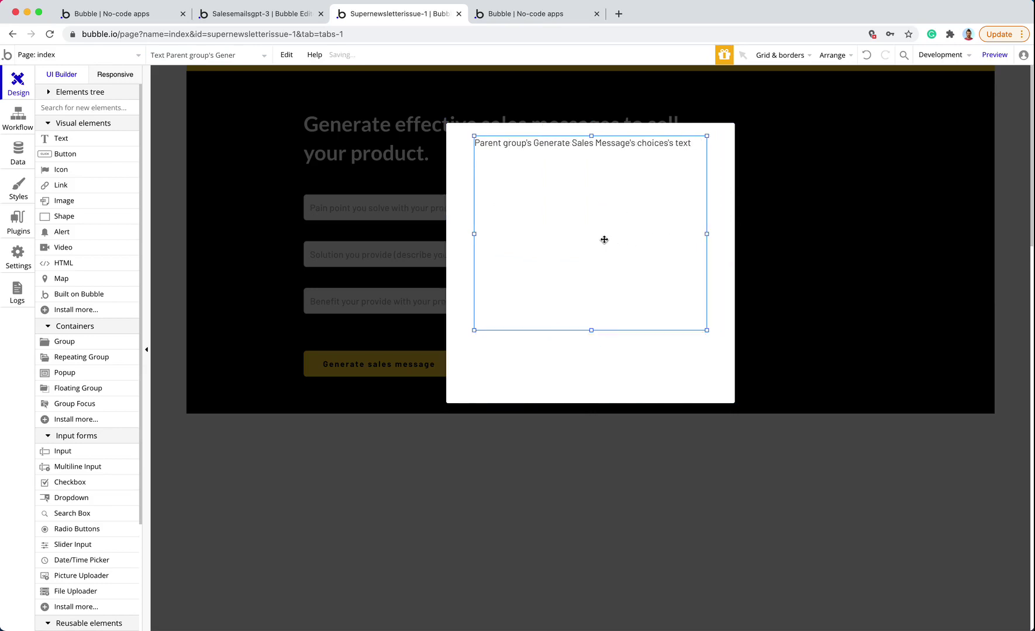
{"action": "right_click", "coordinate": [603, 238]}
{"action": "left_click", "coordinate": [631, 499]}
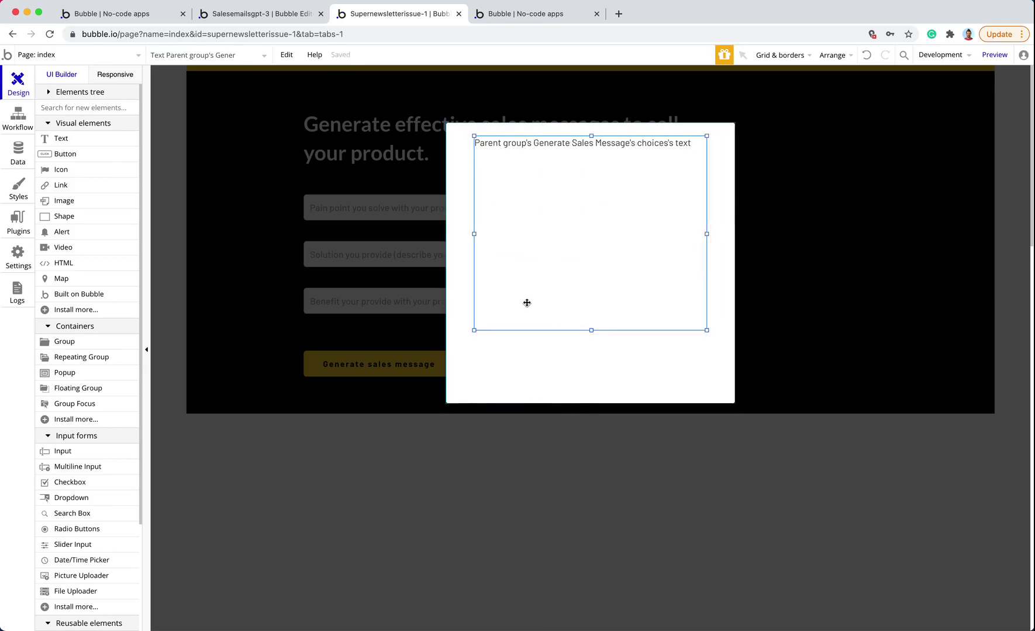
Add a button labelled "Confirm sales message" below the popup's text and widen it to about 310 px
{"action": "left_click_drag", "start_coordinate": [66, 154], "coordinate": [491, 354]}
{"action": "type", "text": "Create sales"}
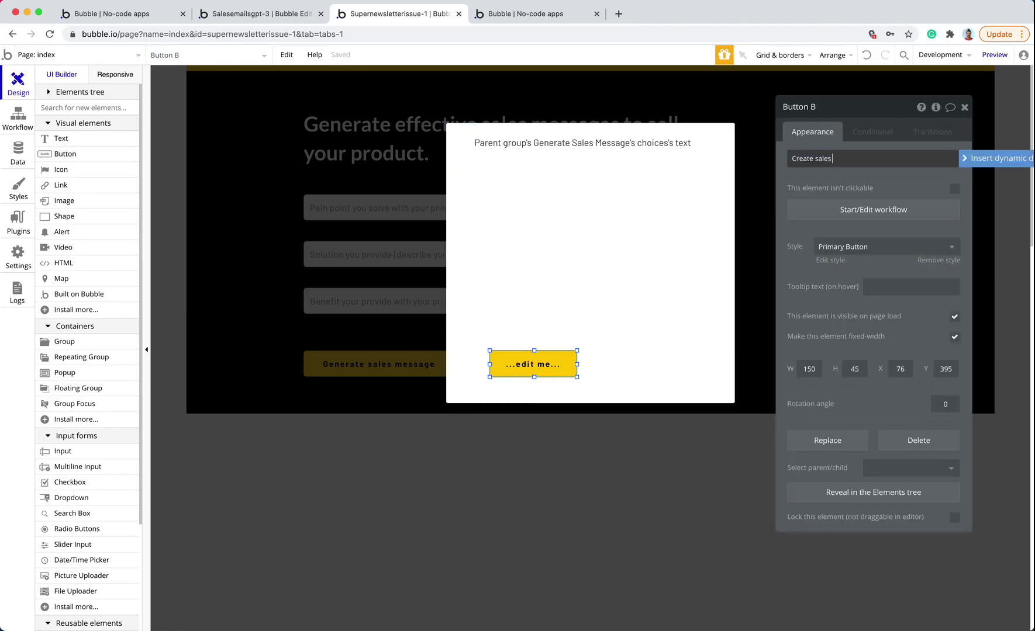
{"action": "key", "text": "BackSpace"}
{"action": "key", "text": "BackSpace"}
{"action": "key", "text": "BackSpace"}
{"action": "key", "text": "BackSpace"}
{"action": "key", "text": "BackSpace"}
{"action": "key", "text": "BackSpace"}
{"action": "key", "text": "BackSpace"}
{"action": "key", "text": "BackSpace"}
{"action": "key", "text": "BackSpace"}
{"action": "key", "text": "BackSpace"}
{"action": "key", "text": "BackSpace"}
{"action": "type", "text": "ont"}
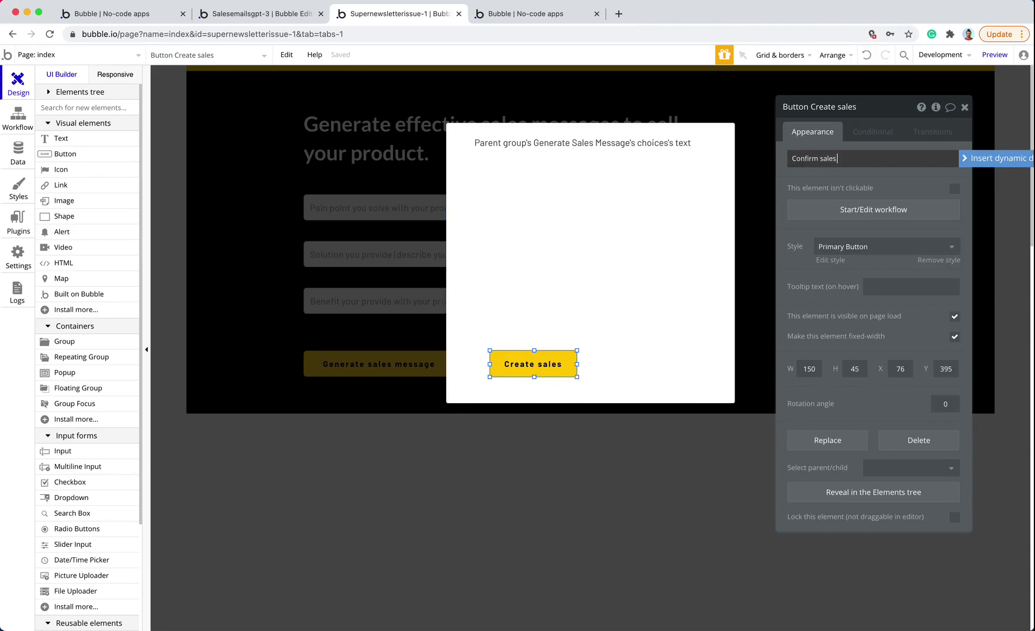
{"action": "left_click", "coordinate": [836, 193]}
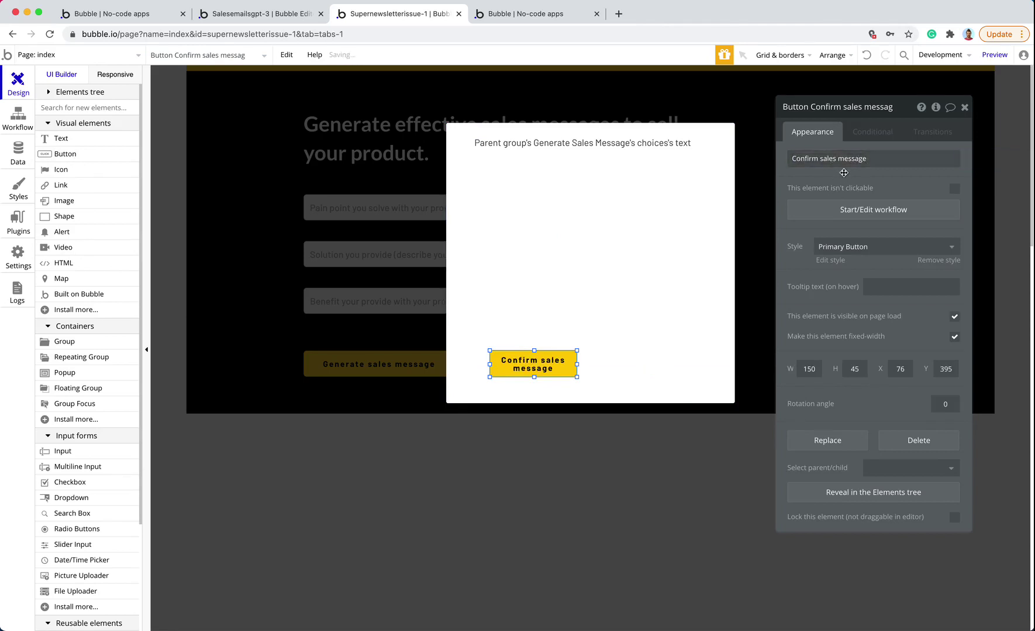
{"action": "left_click_drag", "start_coordinate": [577, 365], "coordinate": [680, 365]}
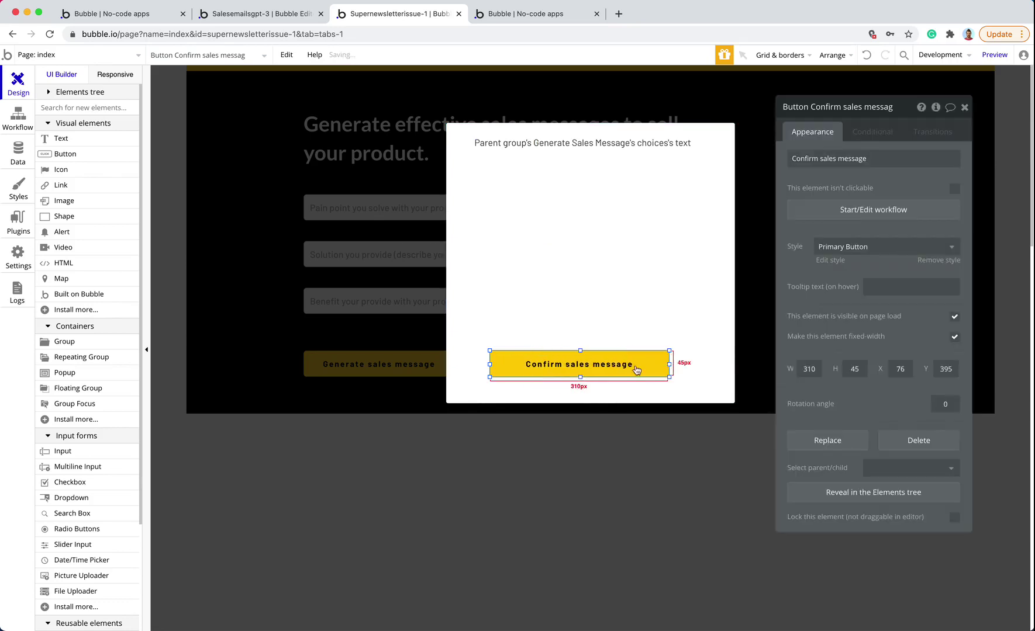
Group the popup's text element and the Confirm sales message button, and centre the group vertically in the popup
{"action": "left_click", "coordinate": [536, 261]}
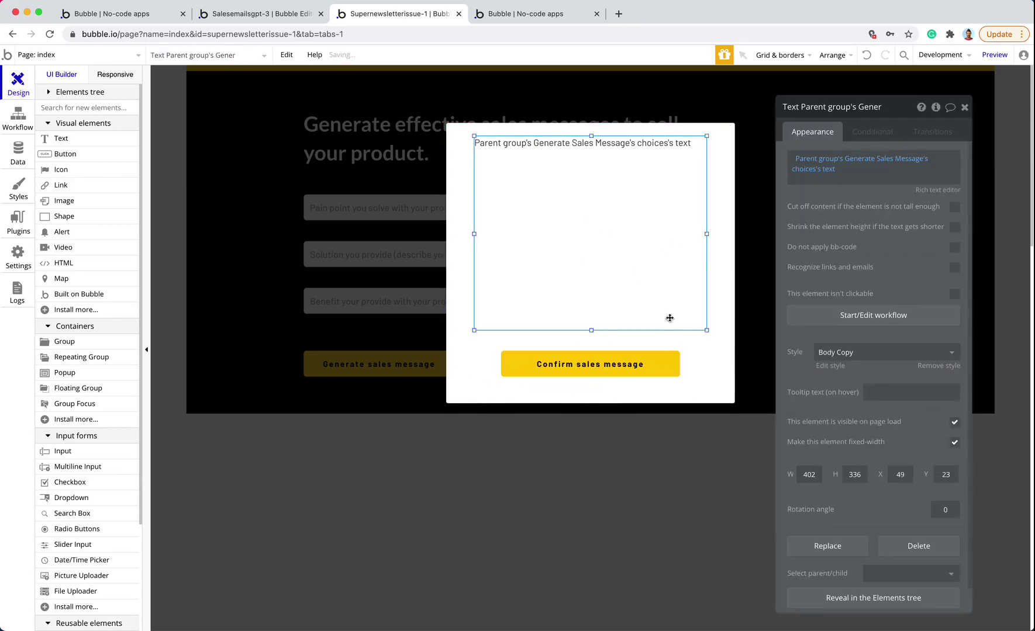
{"action": "left_click", "coordinate": [637, 365], "text": "shift"}
{"action": "right_click", "coordinate": [637, 365]}
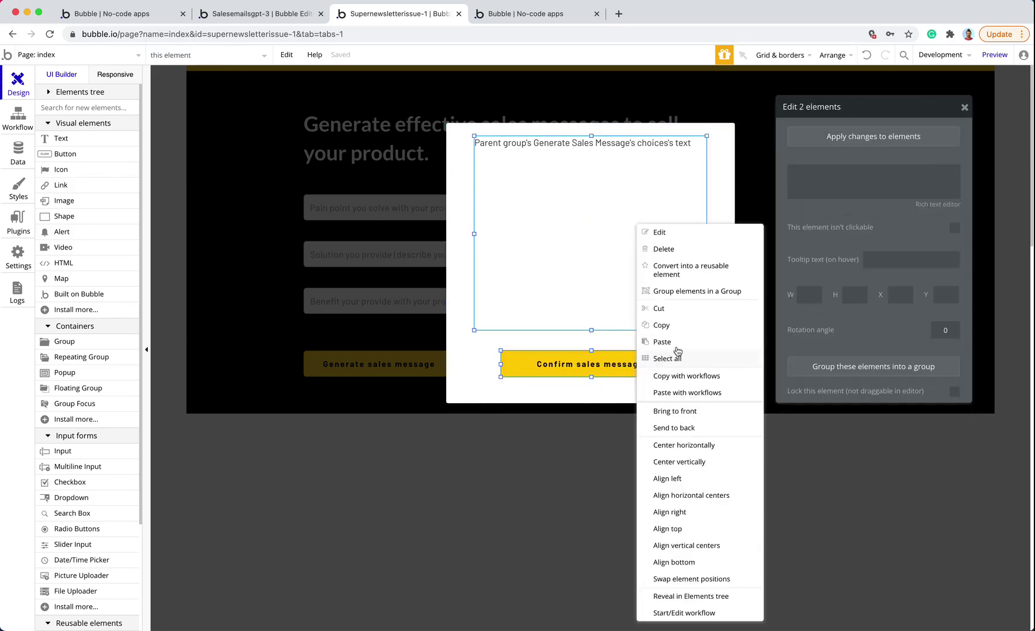
{"action": "left_click", "coordinate": [690, 292]}
{"action": "right_click", "coordinate": [684, 359]}
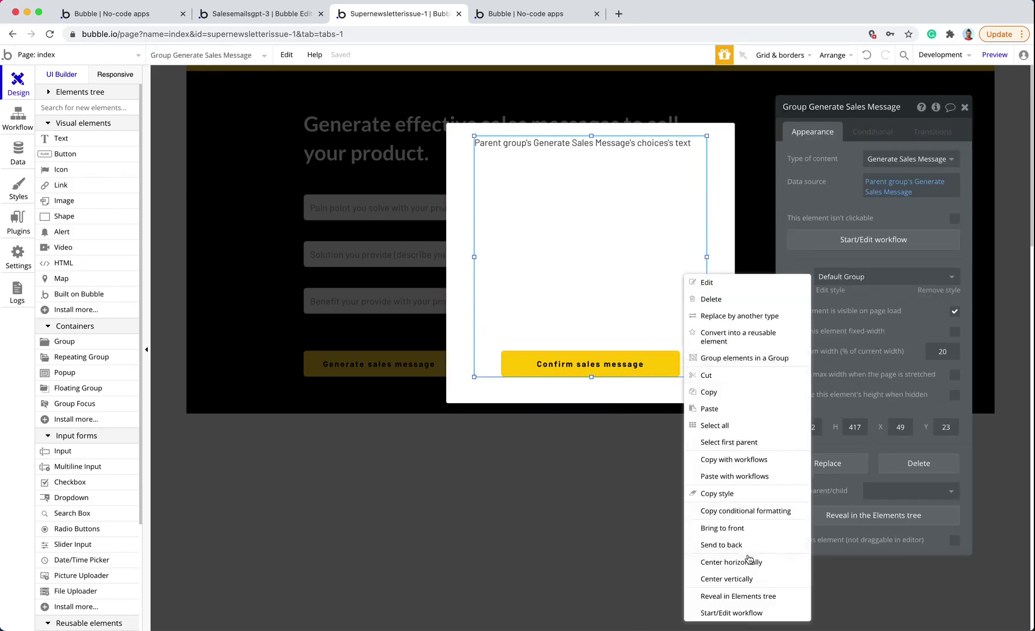
{"action": "left_click", "coordinate": [744, 579]}
{"action": "left_click", "coordinate": [965, 107]}
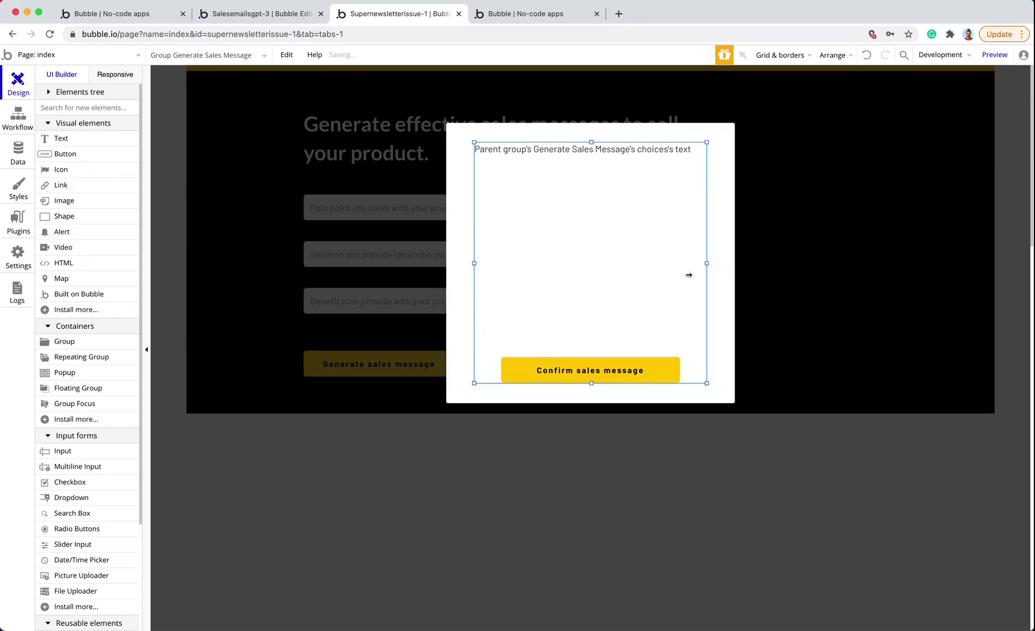
{"action": "double_click", "coordinate": [719, 291]}
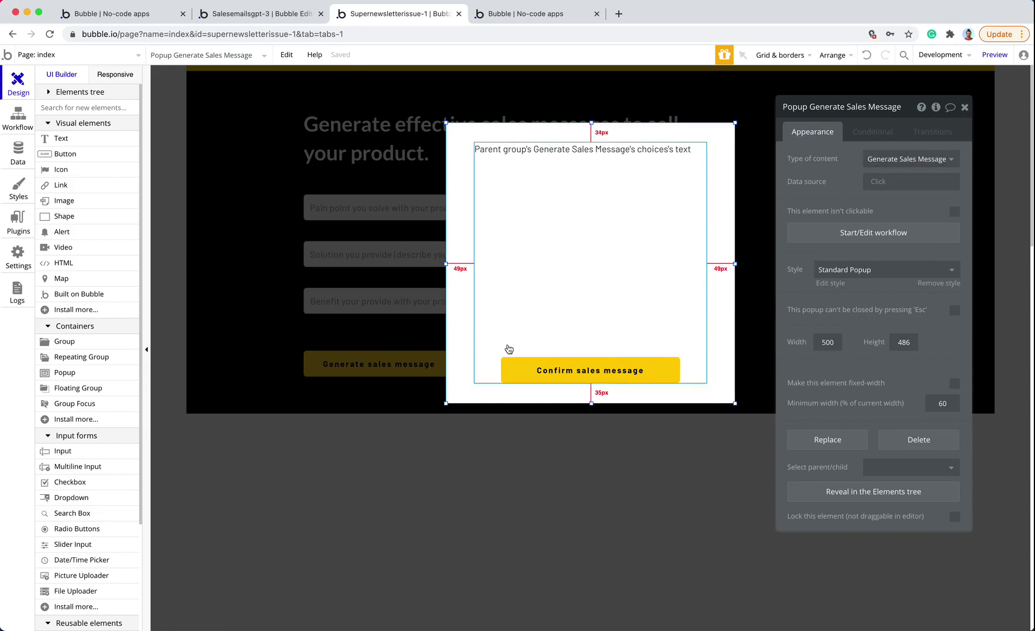
Start a click workflow for the Generate sales message button on the page
{"action": "left_click", "coordinate": [537, 366]}
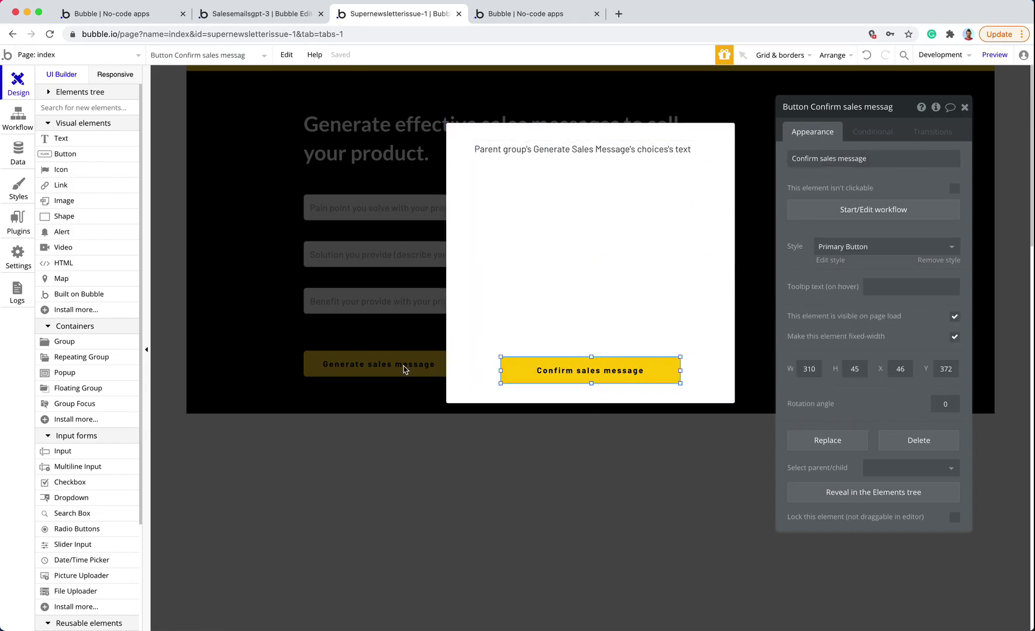
{"action": "left_click", "coordinate": [380, 369]}
{"action": "left_click", "coordinate": [854, 211]}
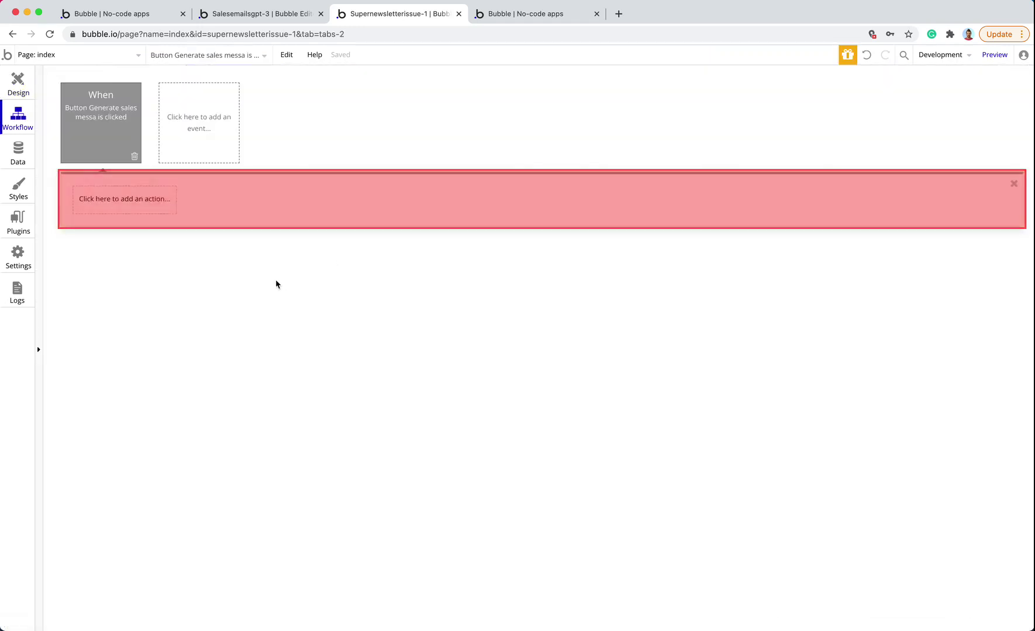
{"action": "left_click", "coordinate": [117, 199]}
{"action": "mouse_move", "coordinate": [128, 355]}
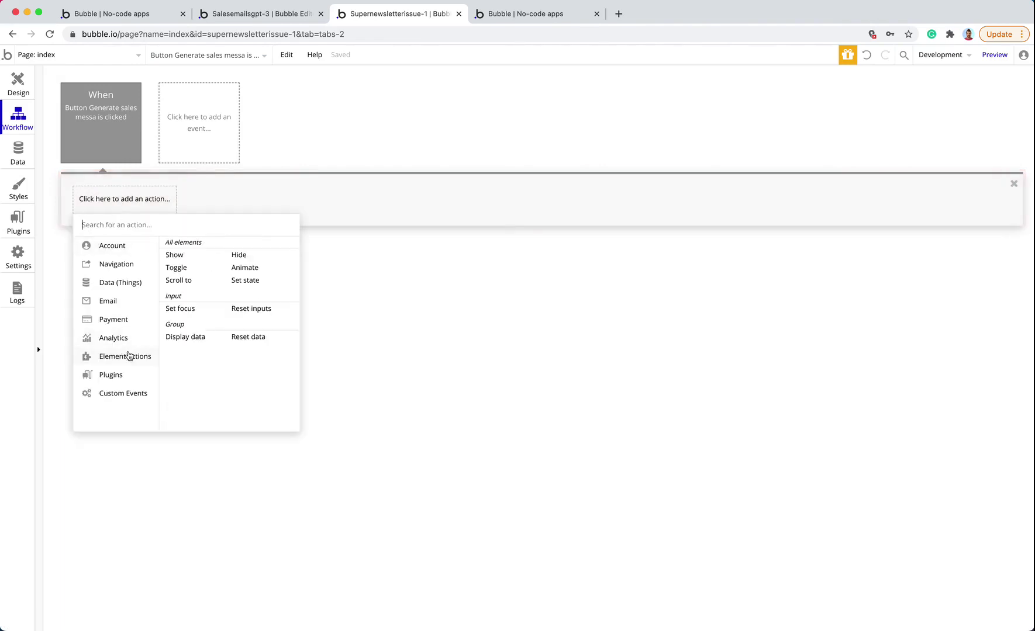
{"action": "mouse_move", "coordinate": [129, 386]}
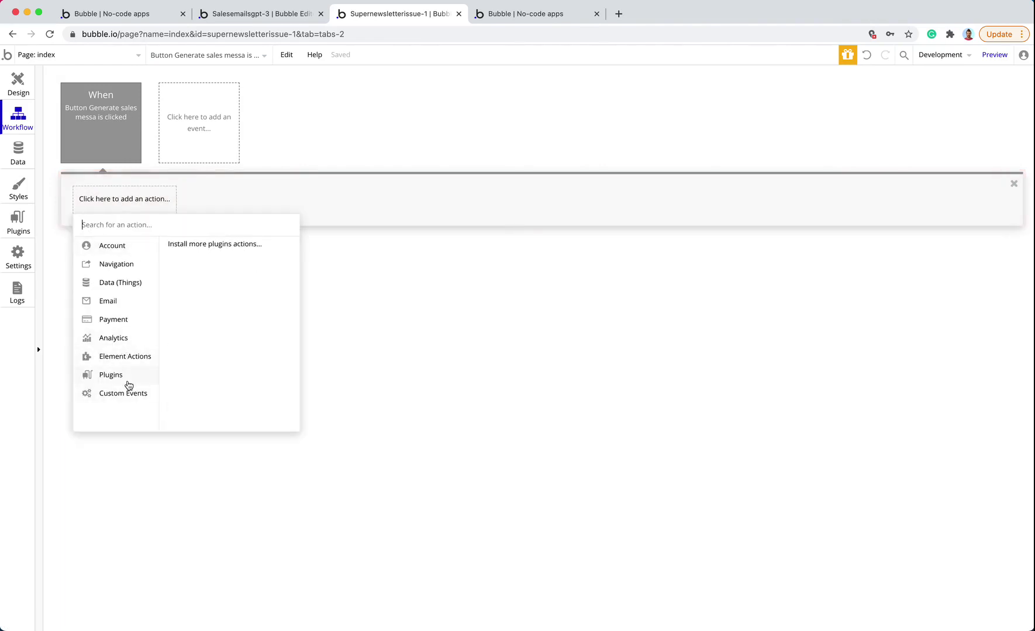
{"action": "left_click", "coordinate": [448, 376]}
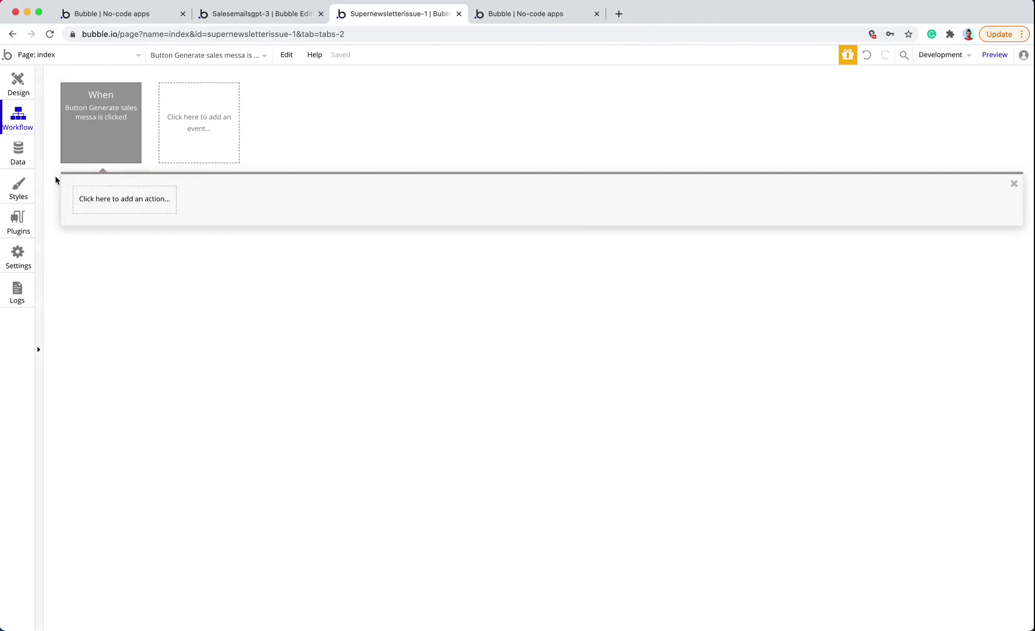
Make the Generate Sales Messages call in the API Connector usable as a workflow action, reinitialize it and save its returned values
{"action": "left_click", "coordinate": [17, 221]}
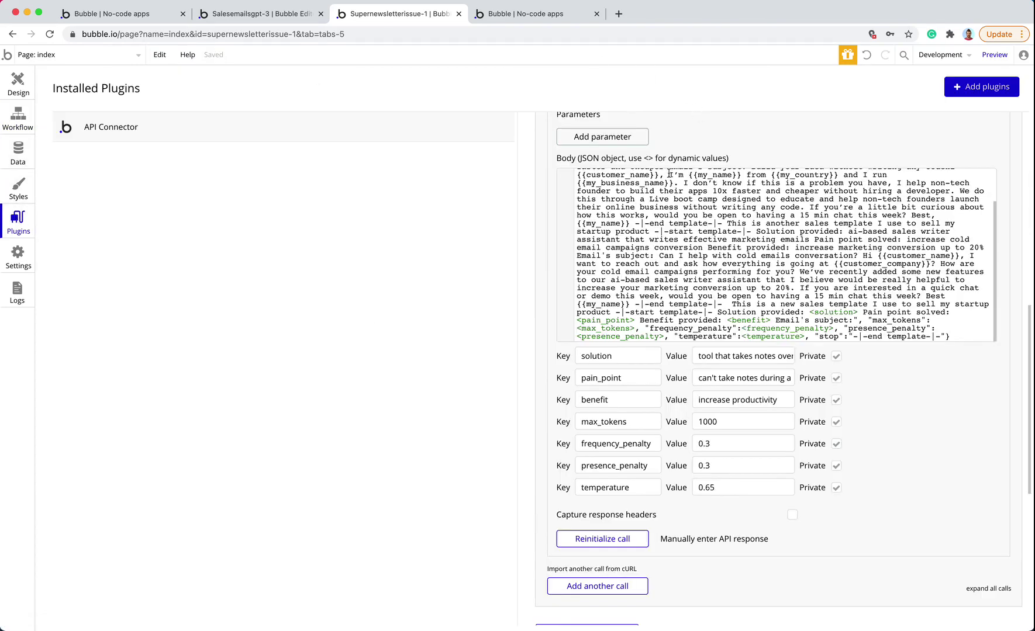
{"action": "scroll", "coordinate": [668, 232], "scroll_direction": "up", "scroll_amount": 7}
{"action": "scroll", "coordinate": [894, 217], "scroll_direction": "up", "scroll_amount": 3}
{"action": "left_click", "coordinate": [842, 477]}
{"action": "left_click", "coordinate": [838, 510]}
{"action": "scroll", "coordinate": [761, 518], "scroll_direction": "down", "scroll_amount": 4}
{"action": "scroll", "coordinate": [762, 518], "scroll_direction": "down", "scroll_amount": 10}
{"action": "left_click", "coordinate": [634, 533]}
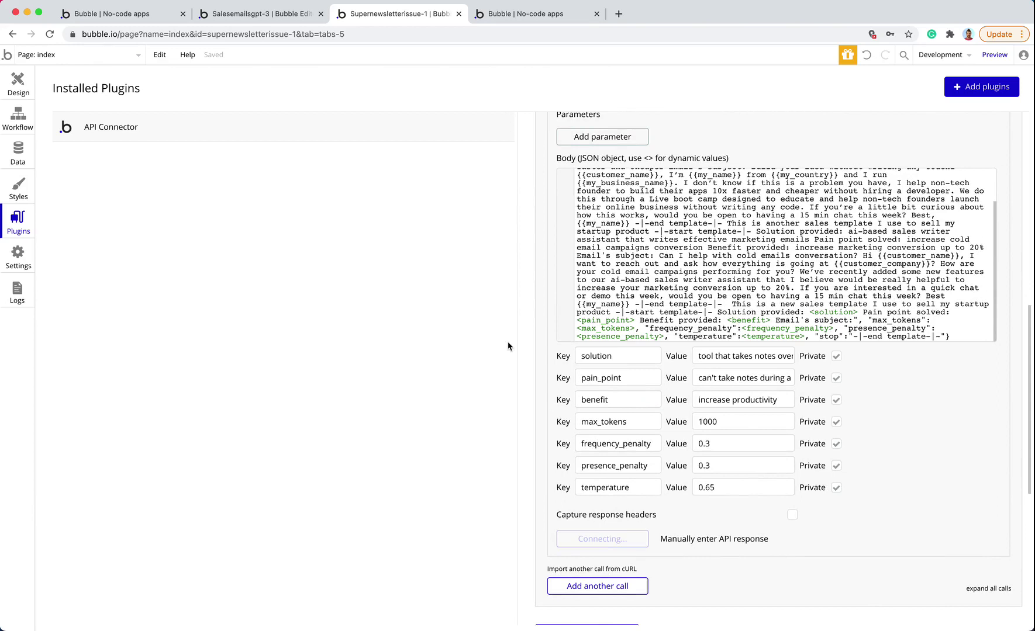
{"action": "left_click", "coordinate": [549, 457]}
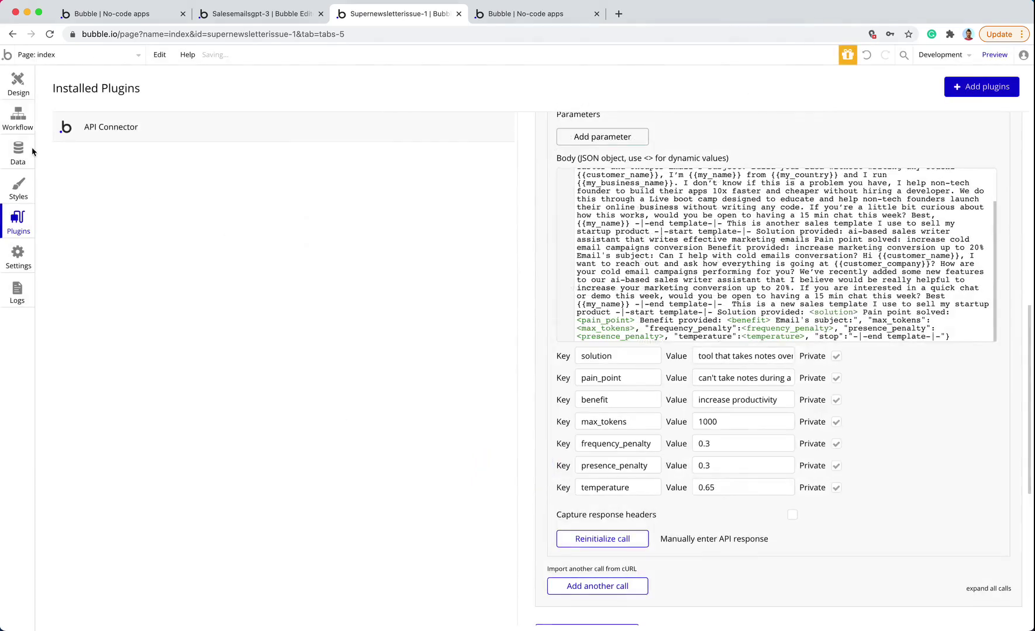
Add the plugin action OpenAI - Generate Sales Messages as step 1 of the Generate sales message button's workflow
{"action": "left_click", "coordinate": [7, 121]}
{"action": "left_click", "coordinate": [109, 199]}
{"action": "mouse_move", "coordinate": [125, 376]}
{"action": "left_click", "coordinate": [221, 260]}
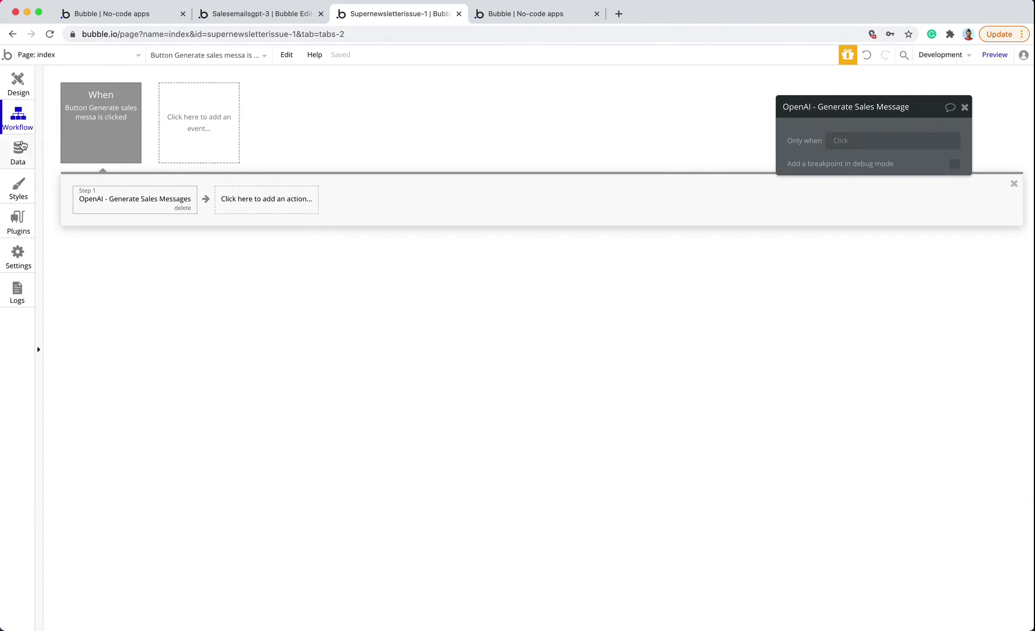
Make the API call's solution, pain_point and benefit body parameters non-private, then reinitialize the call and save its returned values
{"action": "left_click", "coordinate": [14, 153]}
{"action": "left_click", "coordinate": [18, 222]}
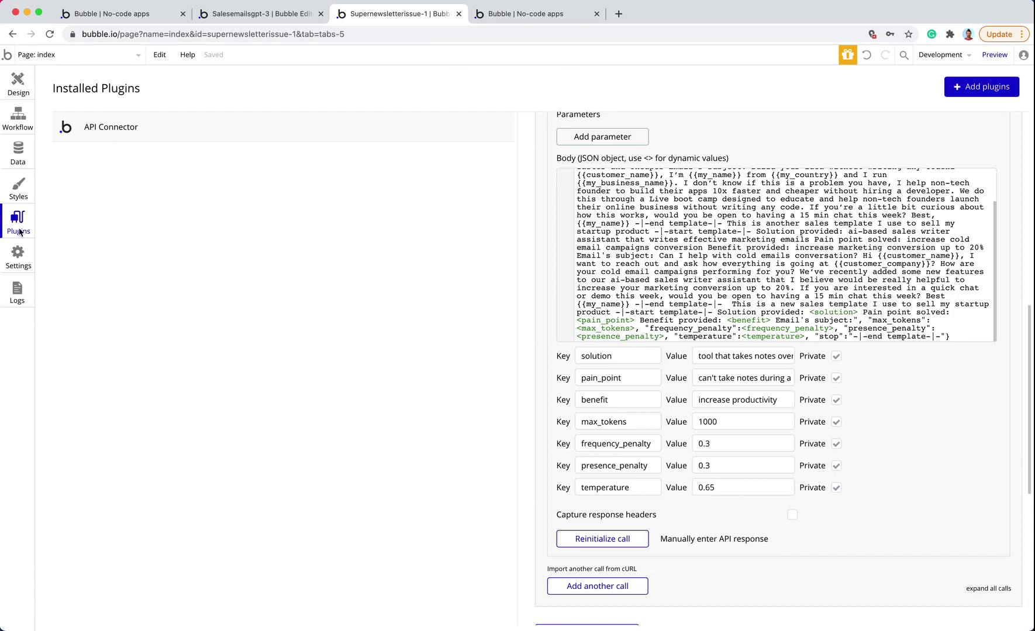
{"action": "left_click", "coordinate": [837, 357]}
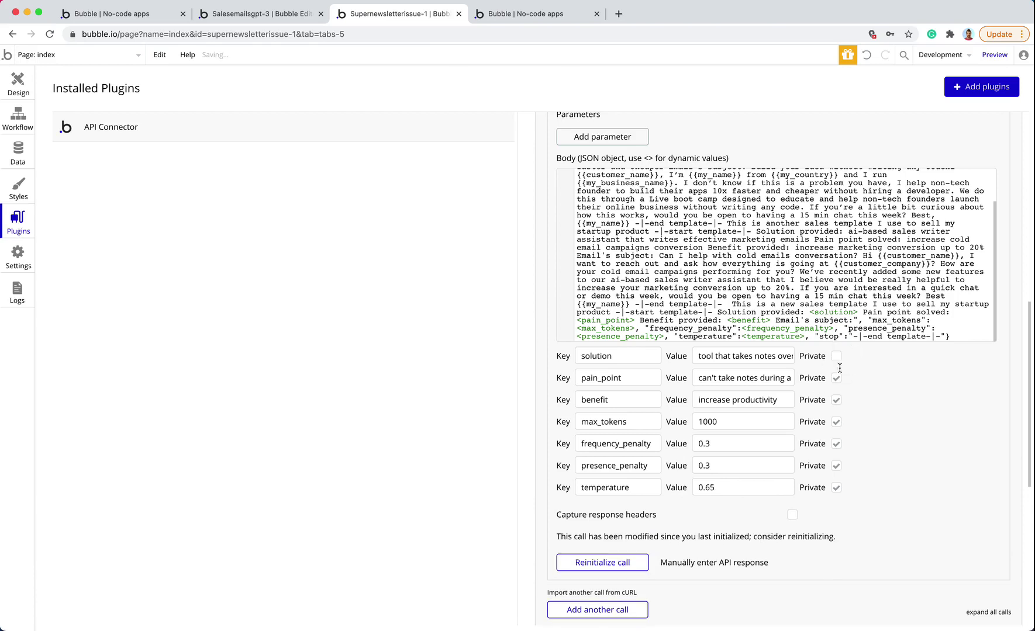
{"action": "left_click", "coordinate": [602, 563]}
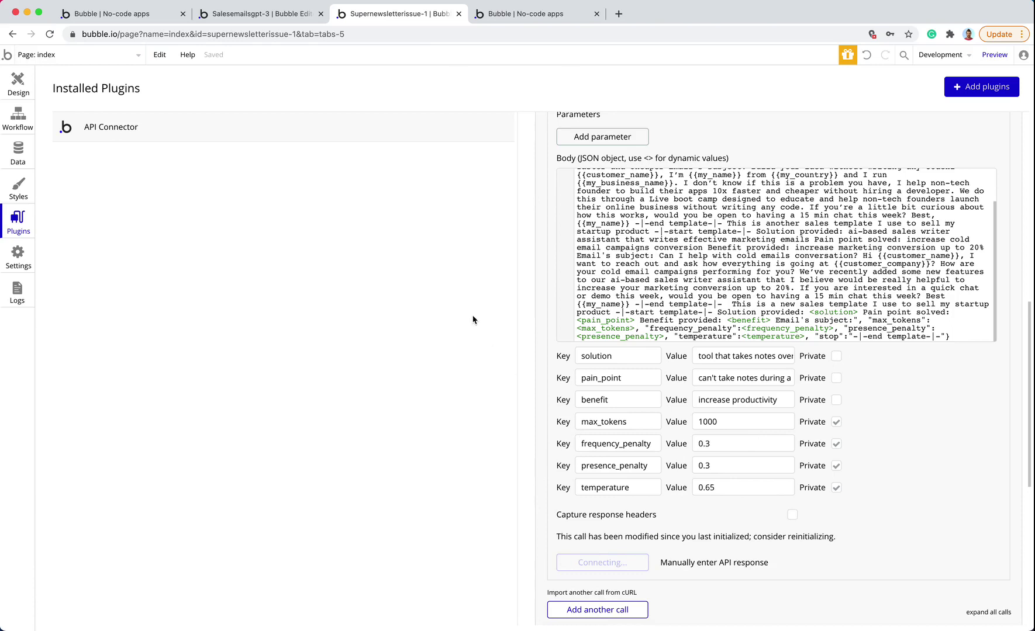
{"action": "left_click", "coordinate": [529, 459]}
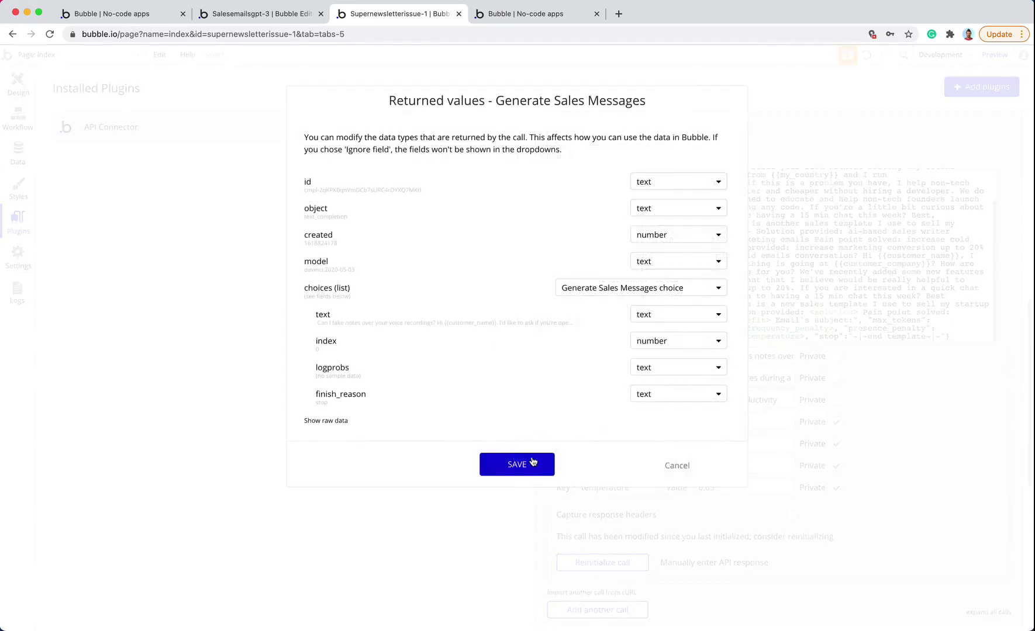
Examine the solution, pain_point and benefit parameters of the workflow's OpenAI action
{"action": "left_click", "coordinate": [17, 117]}
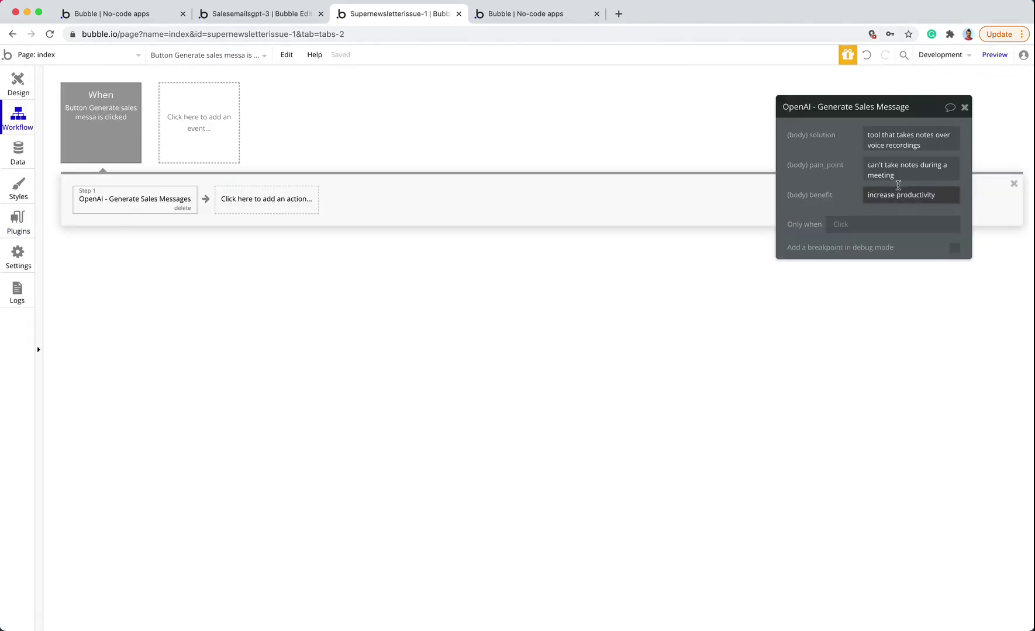
{"action": "left_click", "coordinate": [892, 134]}
{"action": "left_click", "coordinate": [892, 163]}
{"action": "left_click", "coordinate": [892, 187]}
{"action": "left_click", "coordinate": [830, 166]}
{"action": "left_click_drag", "start_coordinate": [840, 145], "coordinate": [582, 253]}
{"action": "left_click", "coordinate": [648, 242]}
{"action": "left_click", "coordinate": [652, 273]}
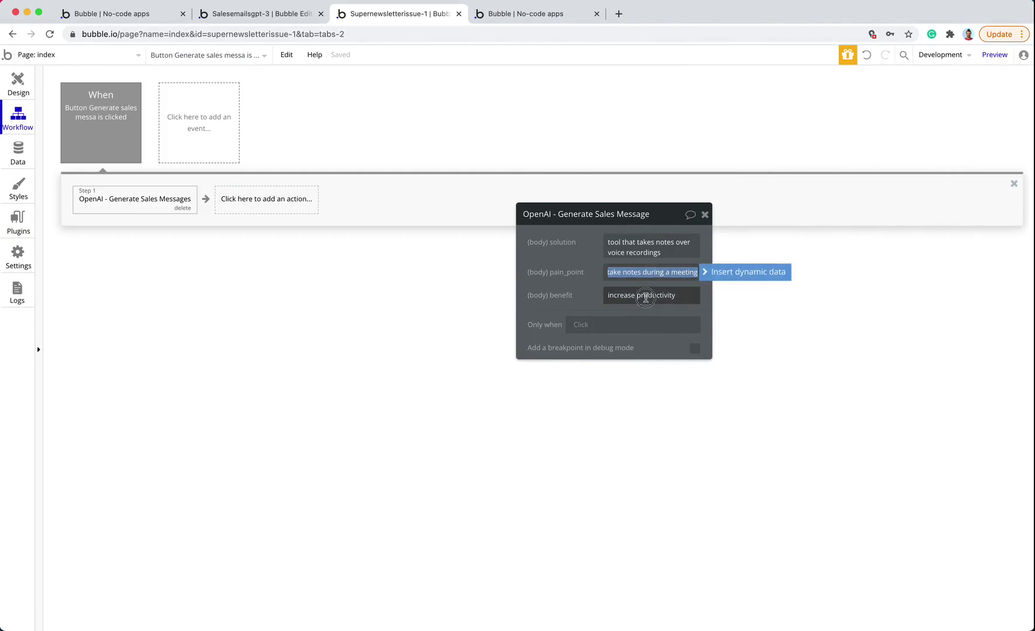
{"action": "left_click", "coordinate": [647, 297]}
{"action": "left_click", "coordinate": [552, 231]}
Clear the solution parameter's sample text and search the dynamic data for the page's input elements
{"action": "left_click", "coordinate": [648, 247]}
{"action": "left_click", "coordinate": [740, 245]}
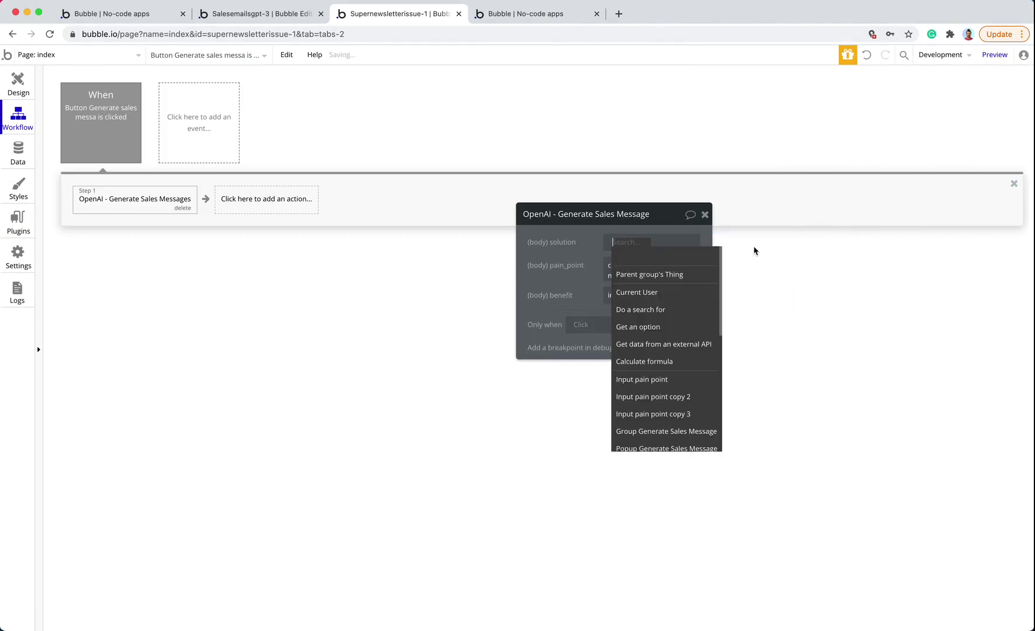
{"action": "type", "text": "inpu"}
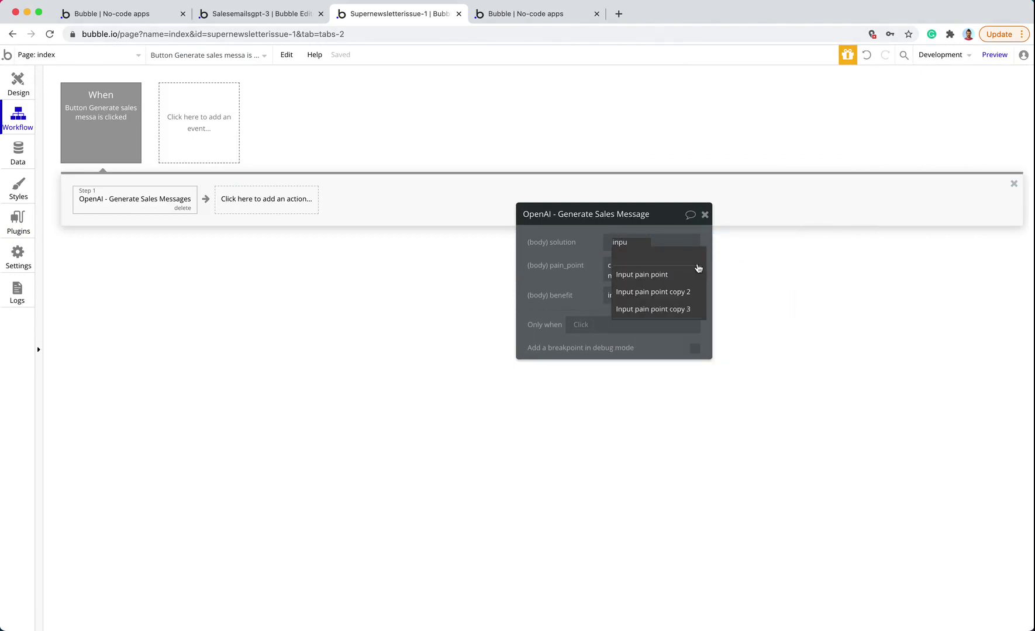
Rename the input with the placeholder "Solution you provide (describe your product)" as Input solution
{"action": "left_click", "coordinate": [9, 94]}
{"action": "left_click", "coordinate": [358, 258]}
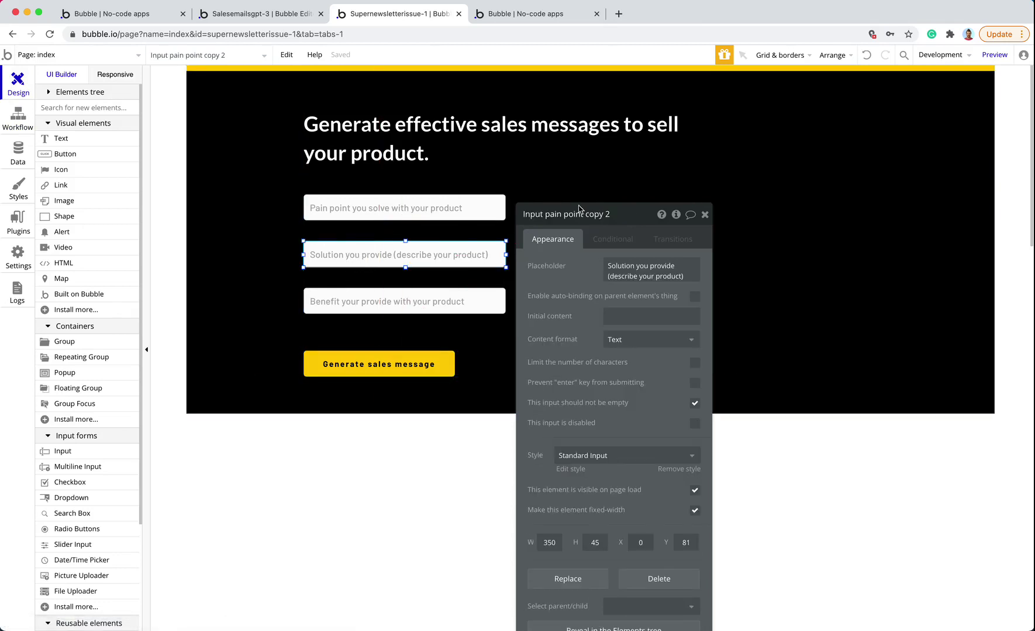
{"action": "left_click", "coordinate": [551, 215]}
{"action": "left_click_drag", "start_coordinate": [547, 215], "coordinate": [801, 220]}
{"action": "type", "text": "solution"}
Rename the input with the placeholder "Benefit your provide with your product" as Input benefit
{"action": "left_click", "coordinate": [469, 301]}
{"action": "left_click", "coordinate": [548, 215]}
{"action": "key", "text": "shift+End"}
{"action": "key", "text": "BackSpace"}
{"action": "type", "text": "benefit"}
{"action": "key", "text": "Return"}
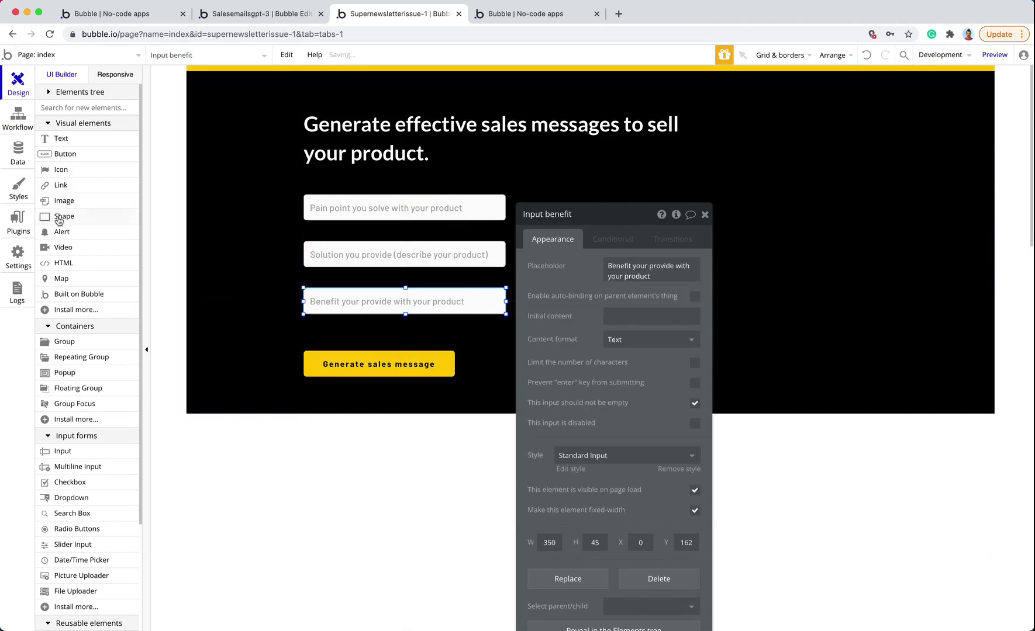
Set the OpenAI workflow action's solution parameter to the dynamic value Input solution's value
{"action": "left_click", "coordinate": [19, 117]}
{"action": "left_click", "coordinate": [660, 245]}
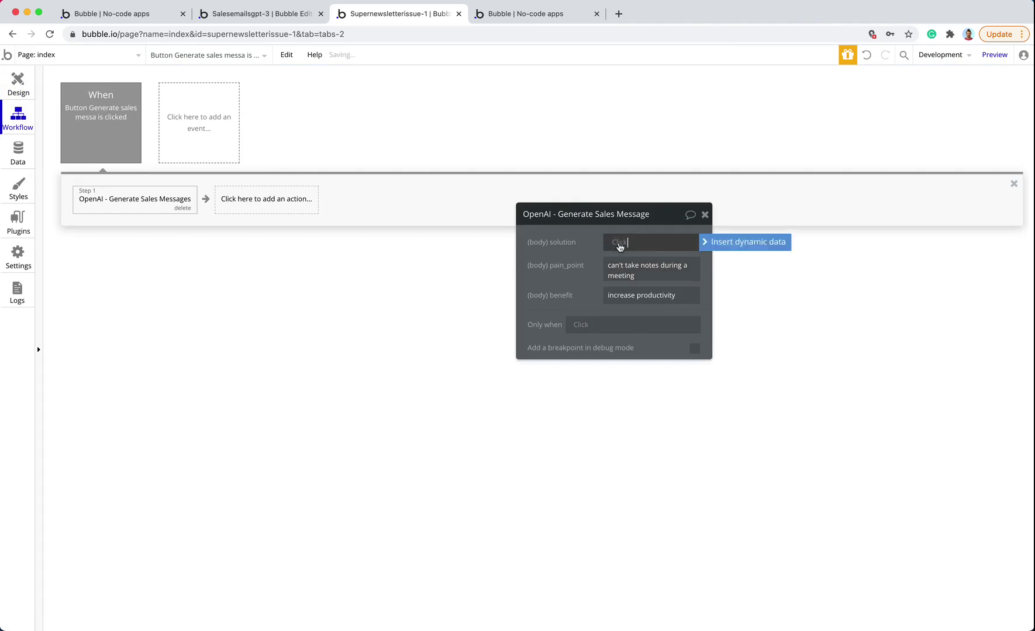
{"action": "type", "text": "pai"}
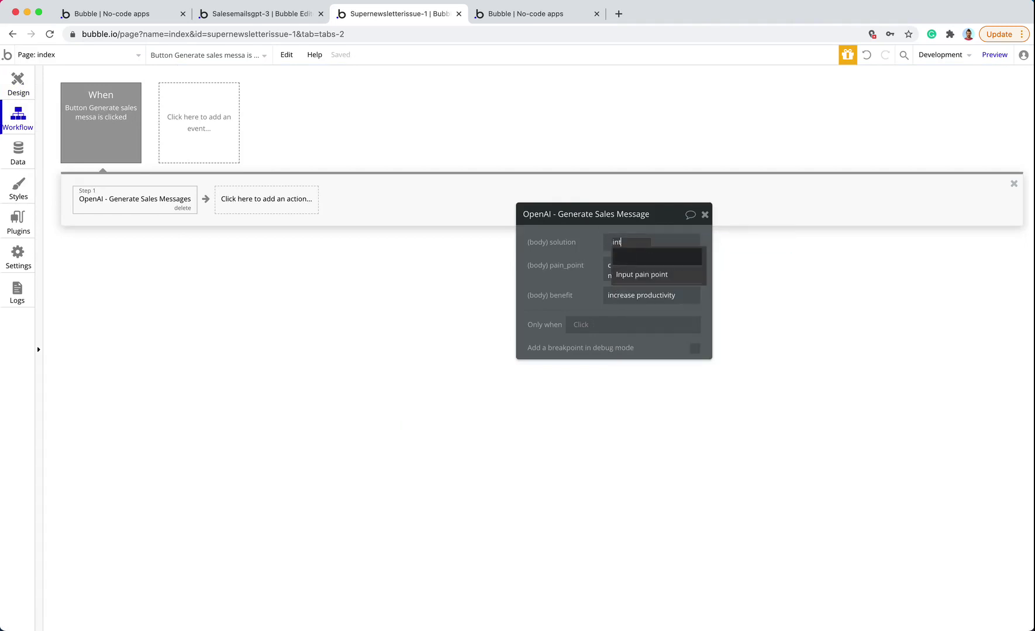
{"action": "key", "text": "Down"}
{"action": "key", "text": "Return"}
{"action": "key", "text": "BackSpace"}
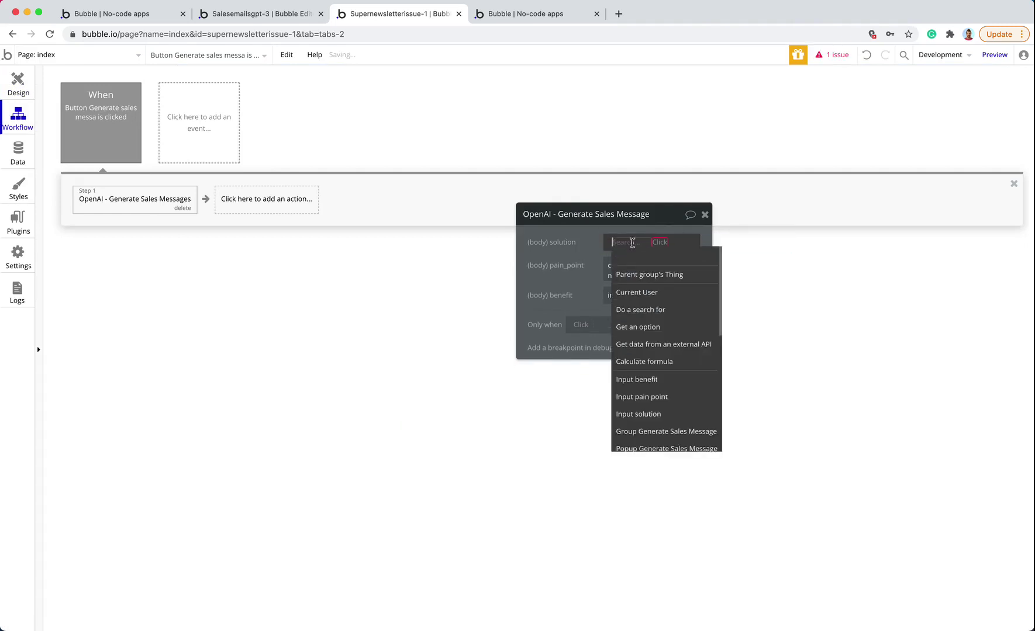
{"action": "type", "text": "inp"}
{"action": "key", "text": "BackSpace"}
{"action": "key", "text": "Down"}
{"action": "key", "text": "Down"}
{"action": "key", "text": "Down"}
{"action": "key", "text": "Return"}
{"action": "key", "text": "Return"}
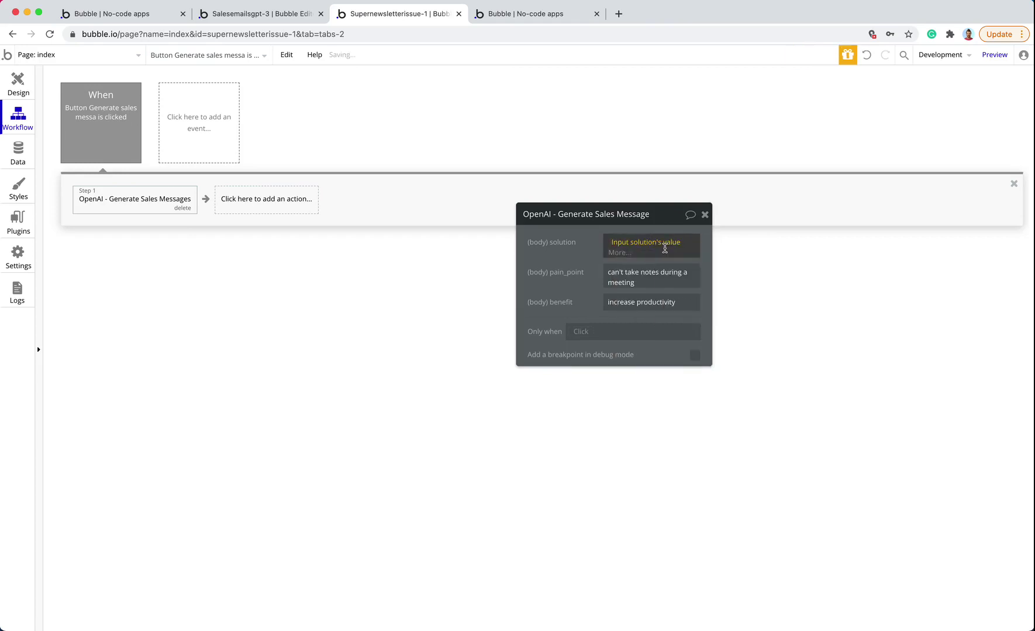
Replace the pain_point parameter's sample text with the dynamic value Input pain point's value
{"action": "key", "text": "Tab"}
{"action": "key", "text": "BackSpace"}
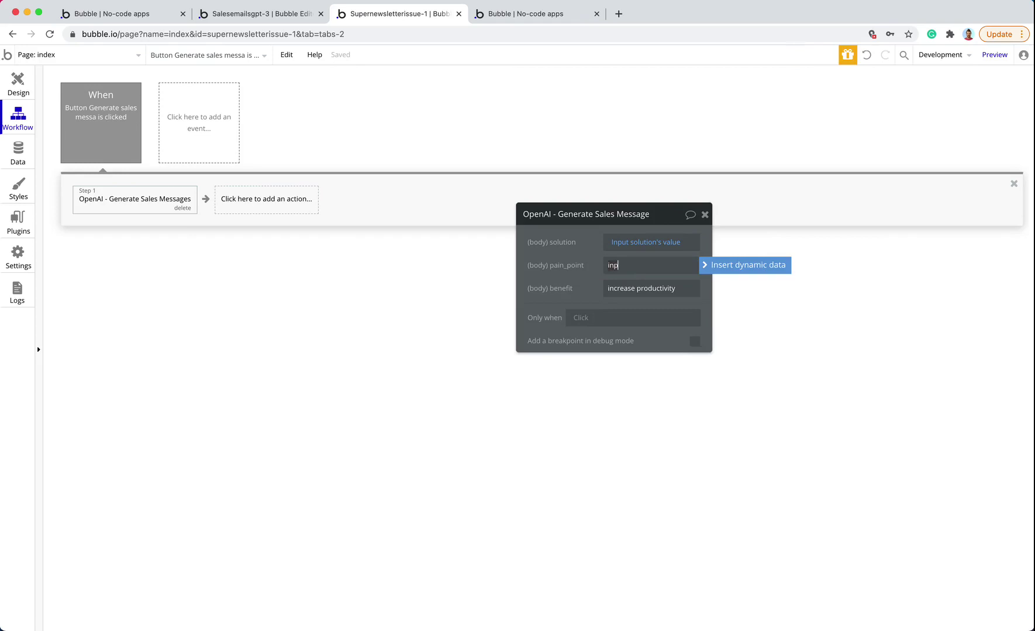
{"action": "left_click", "coordinate": [673, 265]}
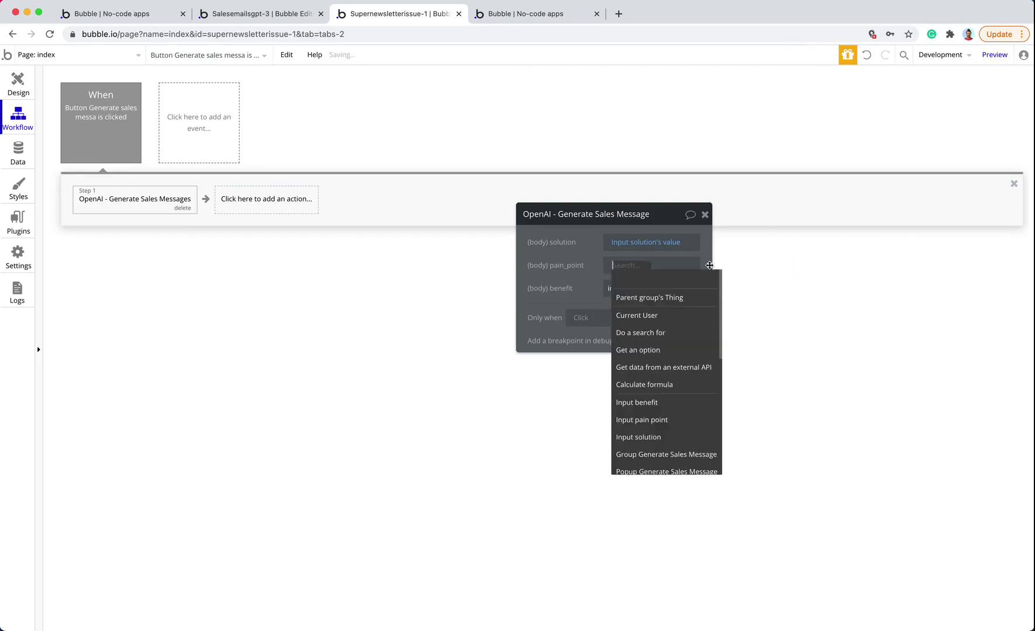
{"action": "type", "text": "inop"}
{"action": "key", "text": "BackSpace"}
{"action": "key", "text": "BackSpace"}
{"action": "type", "text": "pu"}
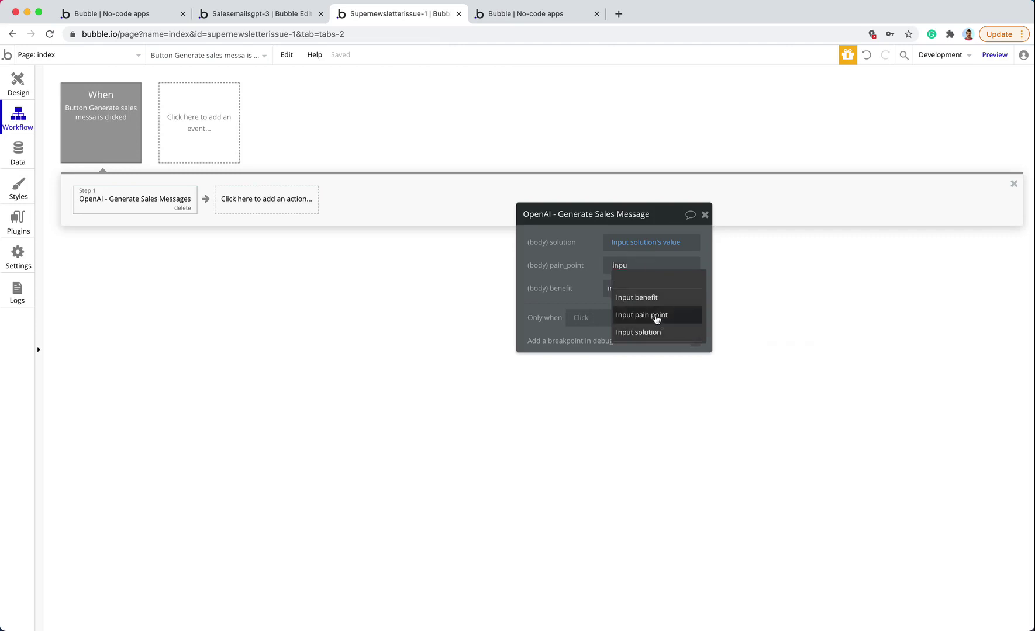
{"action": "left_click", "coordinate": [658, 316]}
{"action": "left_click", "coordinate": [658, 292]}
Replace the benefit parameter's sample text in the OpenAI workflow action with the dynamic value Input benefit's value
{"action": "left_click", "coordinate": [637, 295]}
{"action": "key", "text": "ctrl+a"}
{"action": "key", "text": "BackSpace"}
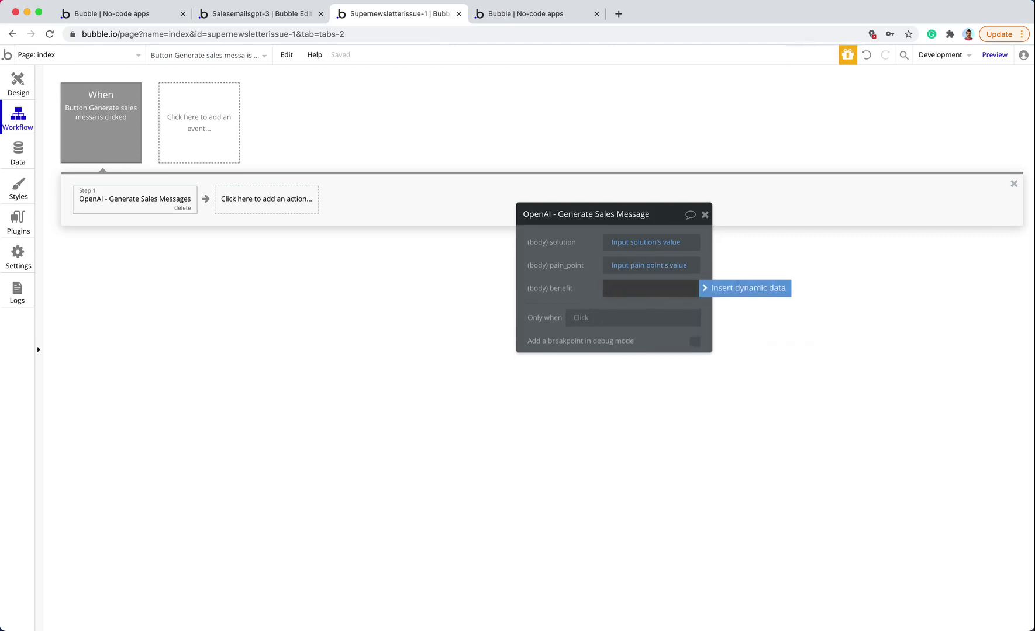
{"action": "left_click", "coordinate": [739, 287]}
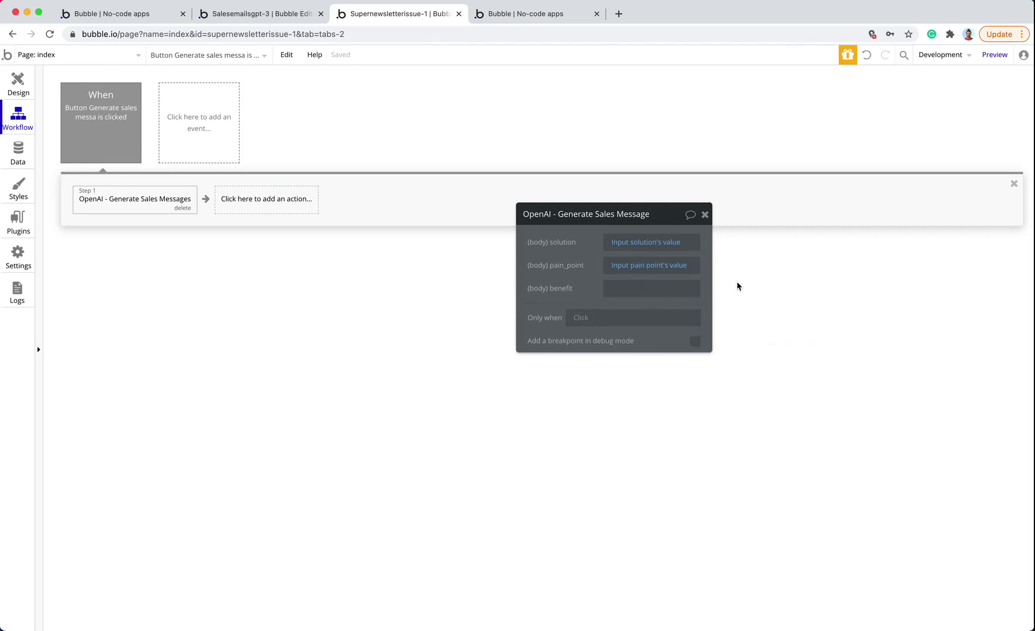
{"action": "left_click", "coordinate": [606, 288]}
{"action": "left_click", "coordinate": [638, 289]}
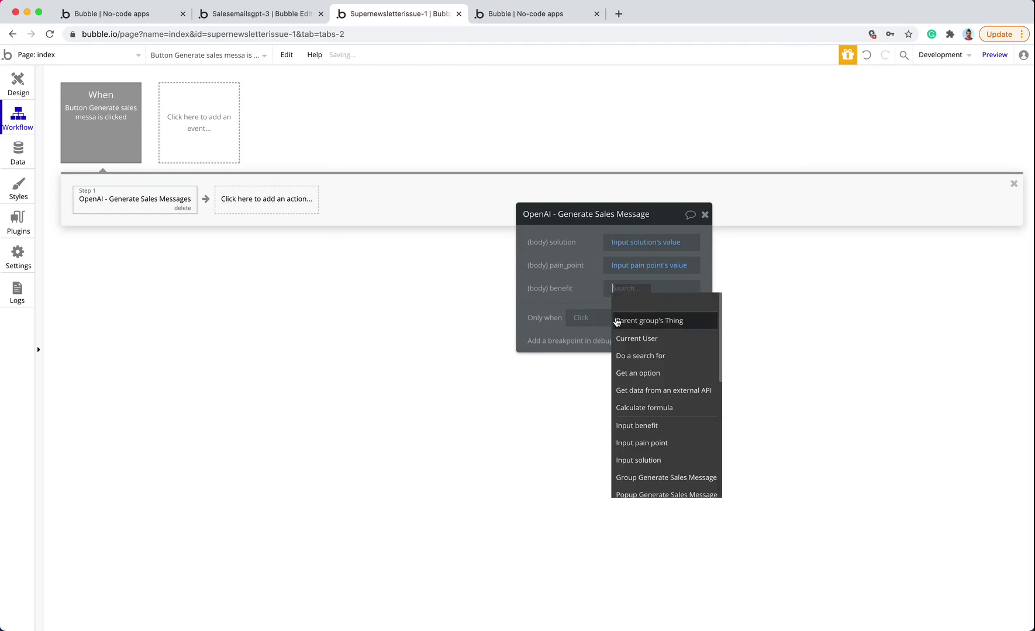
{"action": "type", "text": "inpo"}
{"action": "key", "text": "BackSpace"}
{"action": "type", "text": "u"}
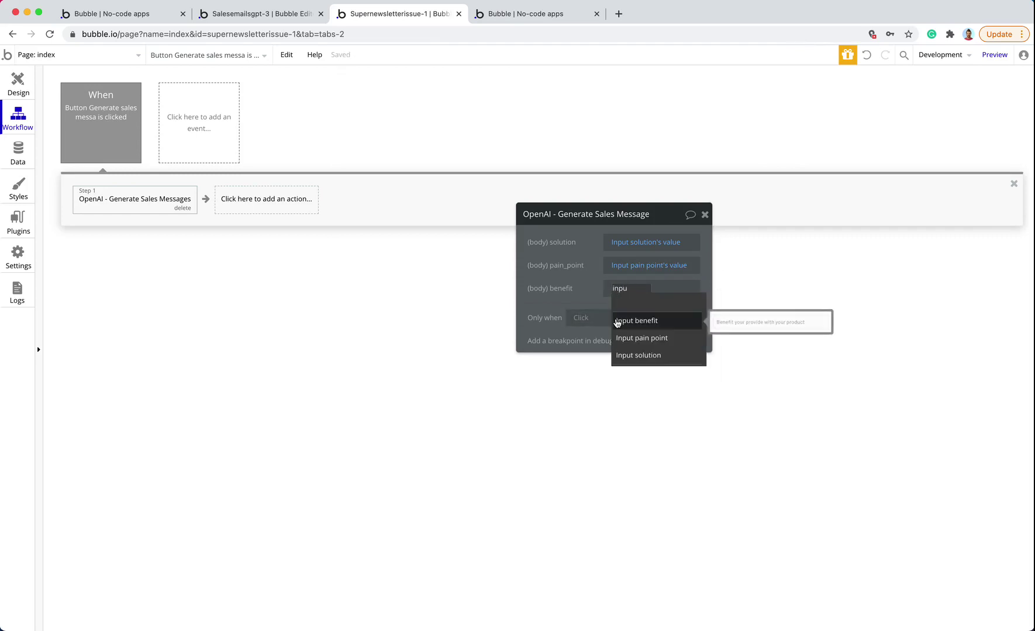
{"action": "left_click", "coordinate": [636, 321]}
{"action": "left_click", "coordinate": [672, 298]}
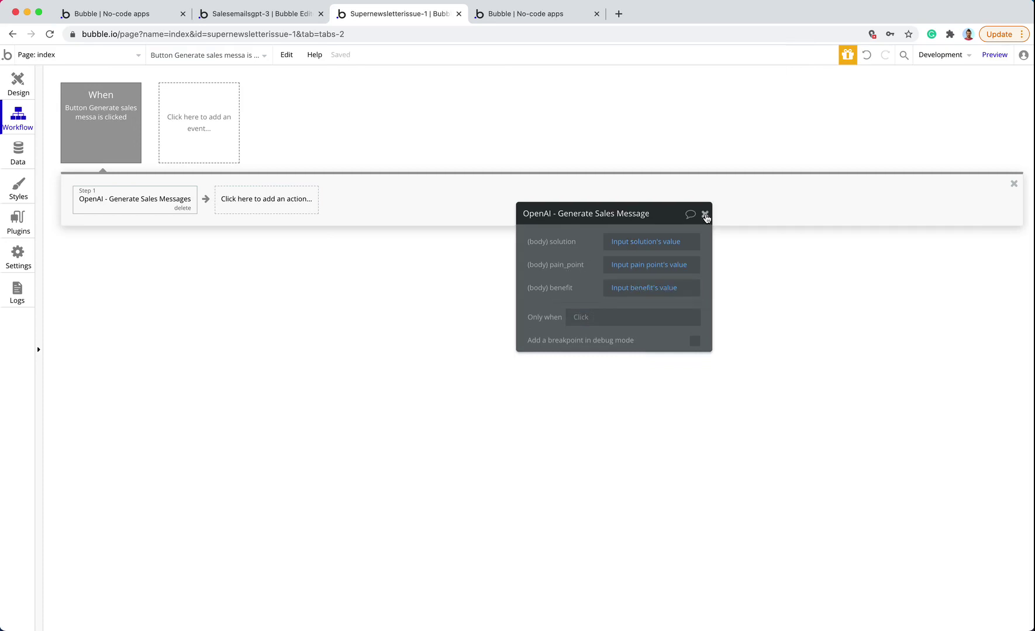
{"action": "left_click", "coordinate": [705, 214]}
Add a Show element action to the button's workflow that targets Popup Generate Sales Message
{"action": "left_click", "coordinate": [281, 200]}
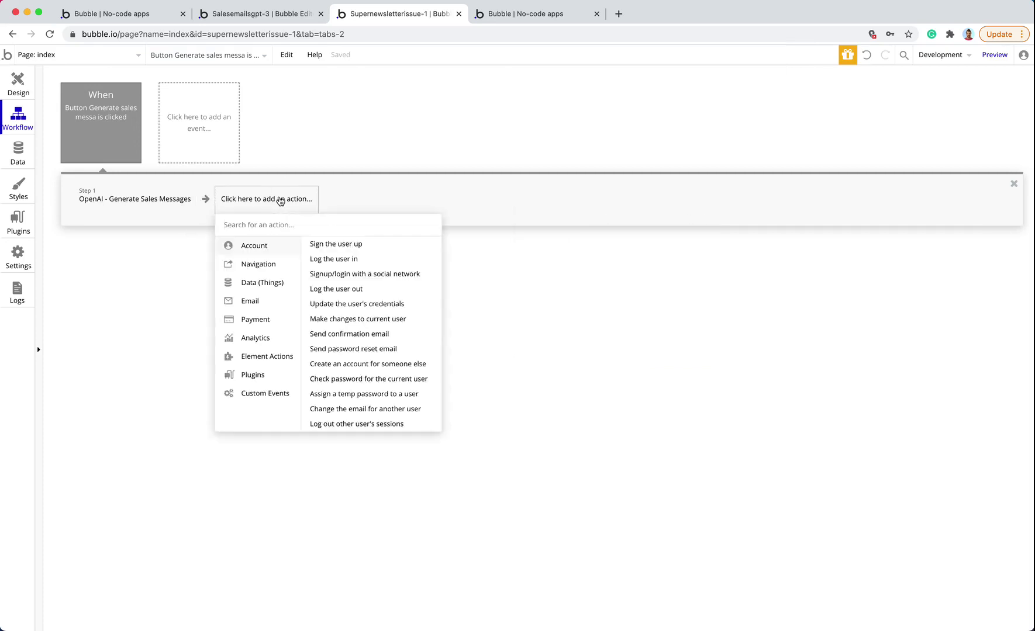
{"action": "mouse_move", "coordinate": [280, 358]}
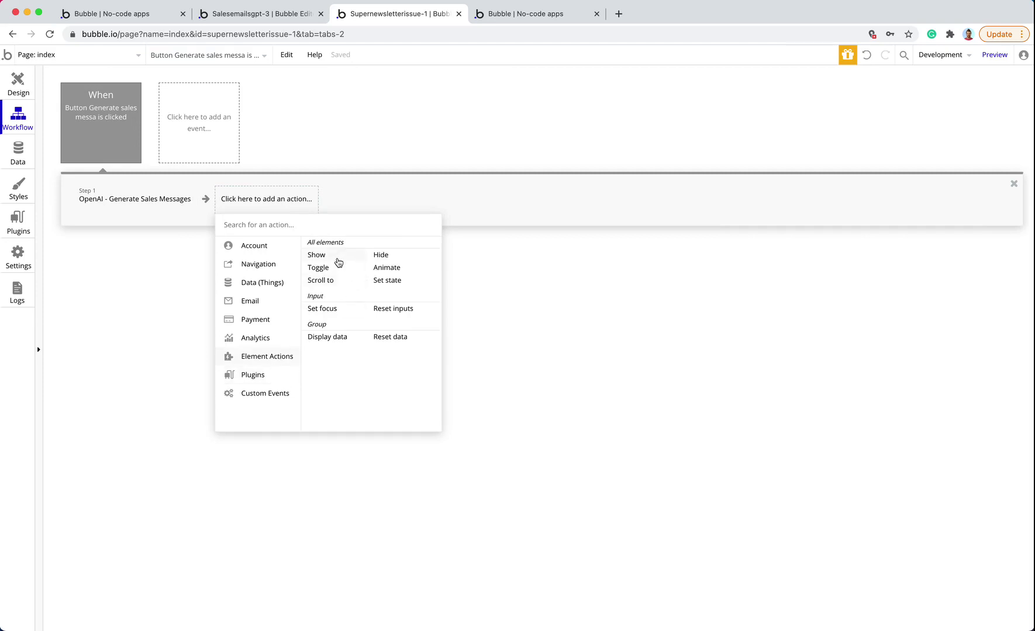
{"action": "left_click", "coordinate": [339, 255]}
{"action": "left_click", "coordinate": [655, 241]}
{"action": "type", "text": "pop"}
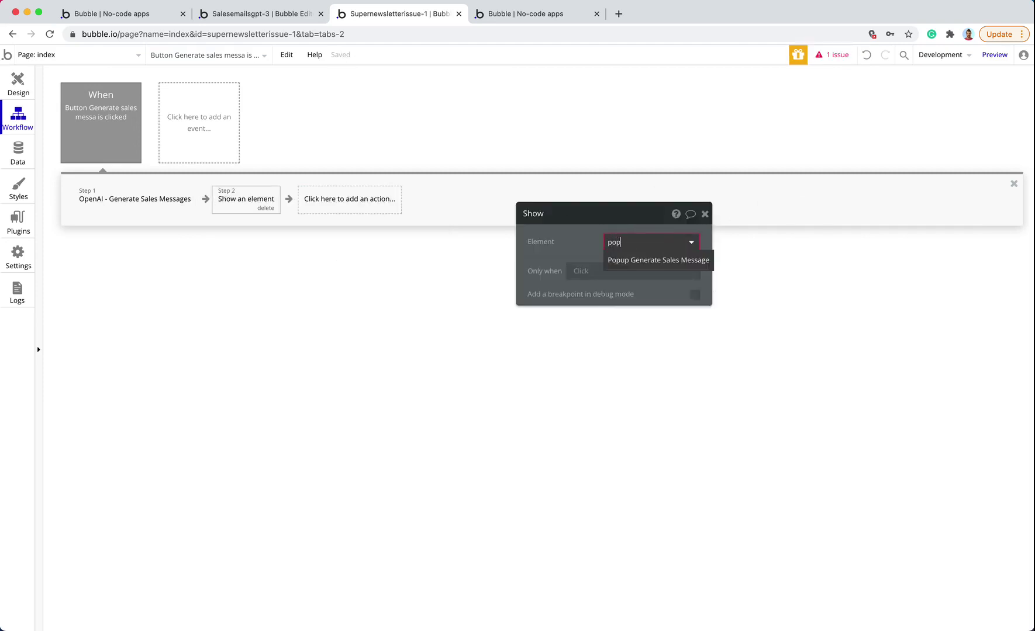
{"action": "key", "text": "Return"}
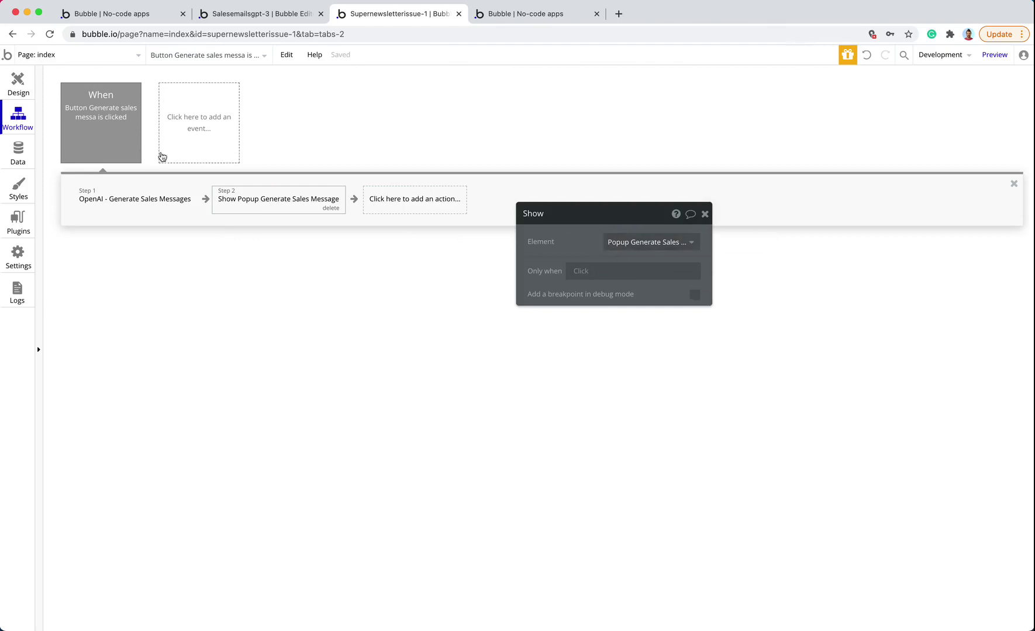
Add a Display data action that shows the result of step 1 (the OpenAI call) in Popup Generate Sales Message
{"action": "left_click", "coordinate": [411, 200]}
{"action": "mouse_move", "coordinate": [433, 396]}
{"action": "left_click", "coordinate": [475, 368]}
{"action": "left_click", "coordinate": [628, 240]}
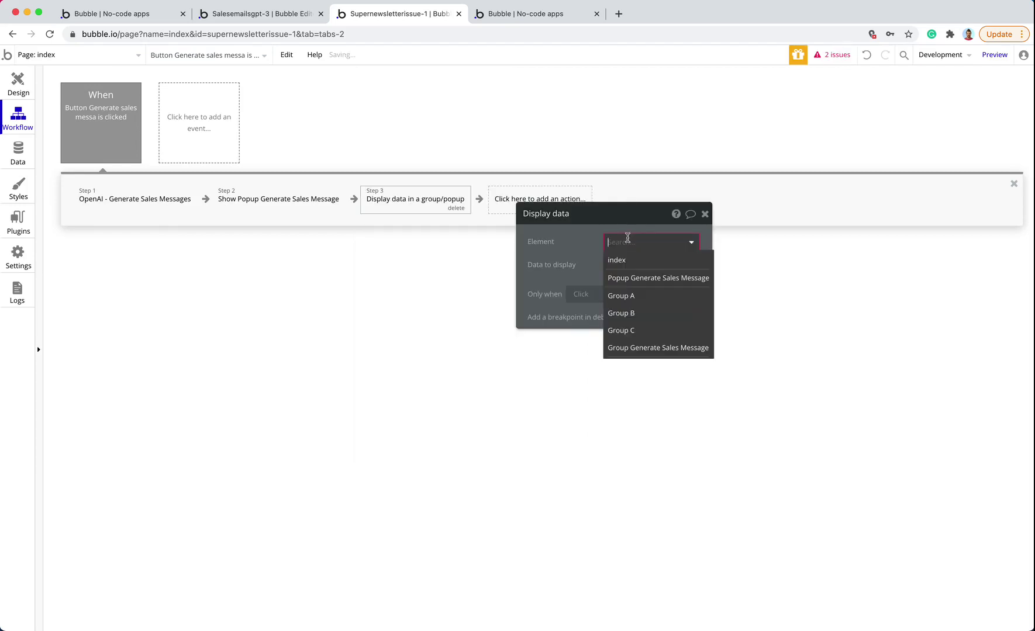
{"action": "type", "text": "po"}
{"action": "key", "text": "Down"}
{"action": "key", "text": "Return"}
{"action": "left_click", "coordinate": [618, 267]}
{"action": "left_click", "coordinate": [642, 297]}
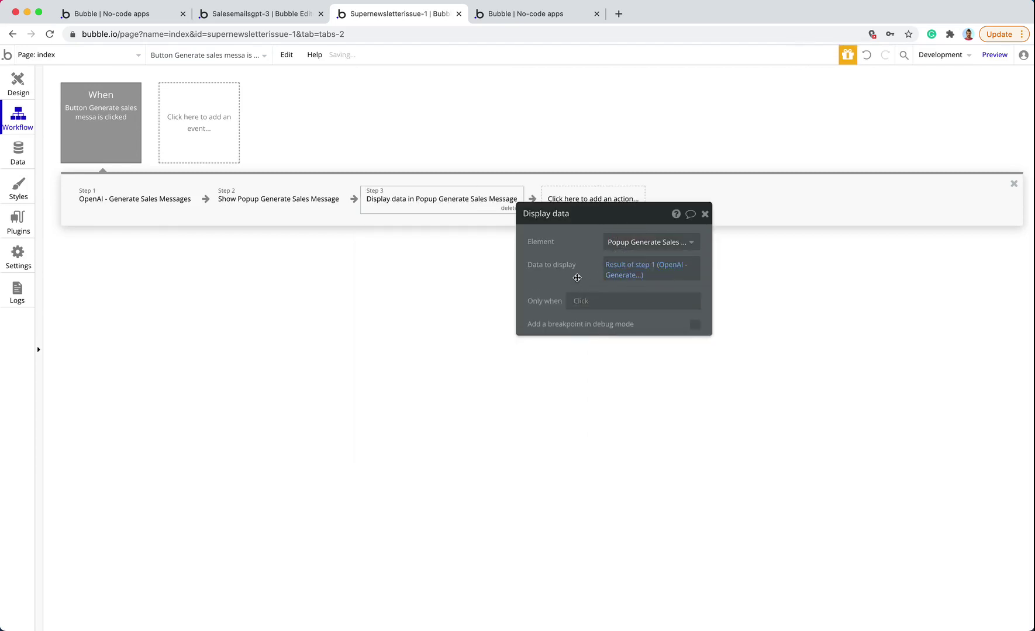
{"action": "left_click", "coordinate": [704, 214]}
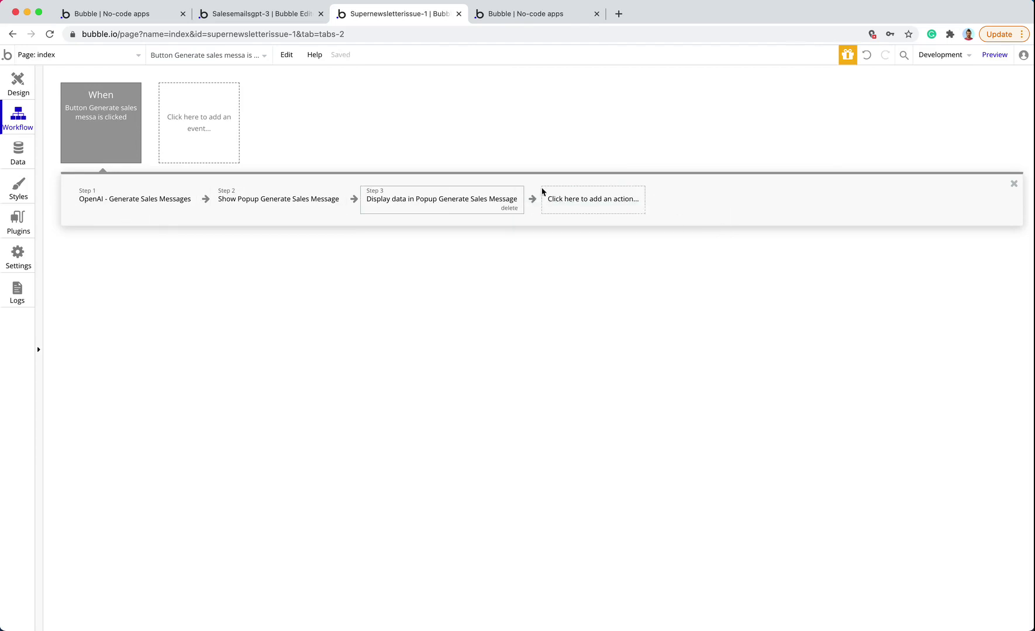
Review the Generate sales message button's workflow and the sales message popup with its text and Confirm button in the page design
{"action": "left_click", "coordinate": [16, 84]}
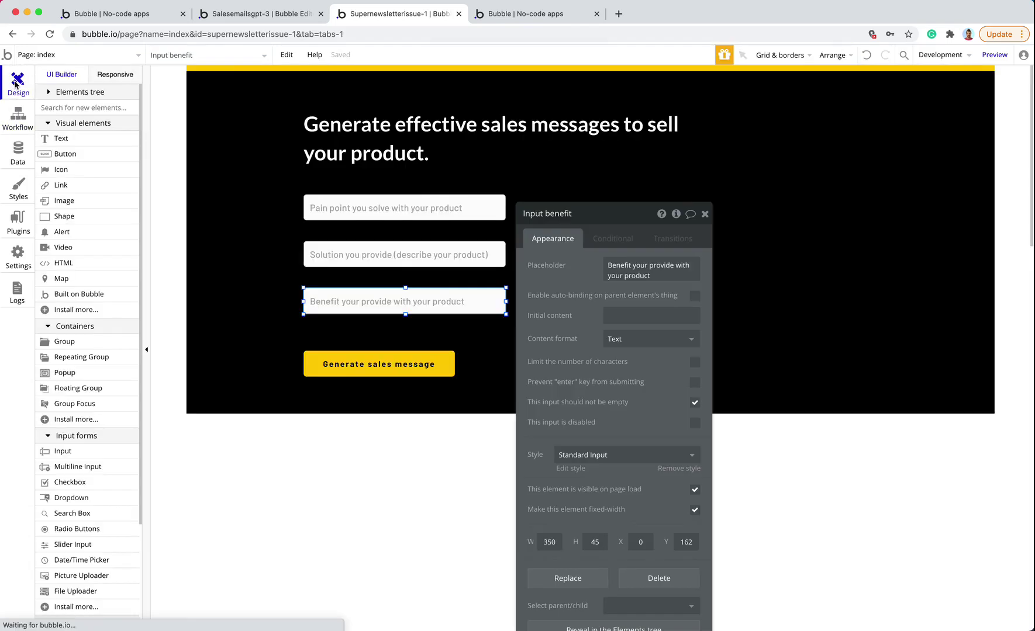
{"action": "left_click", "coordinate": [380, 363]}
{"action": "left_click", "coordinate": [629, 316]}
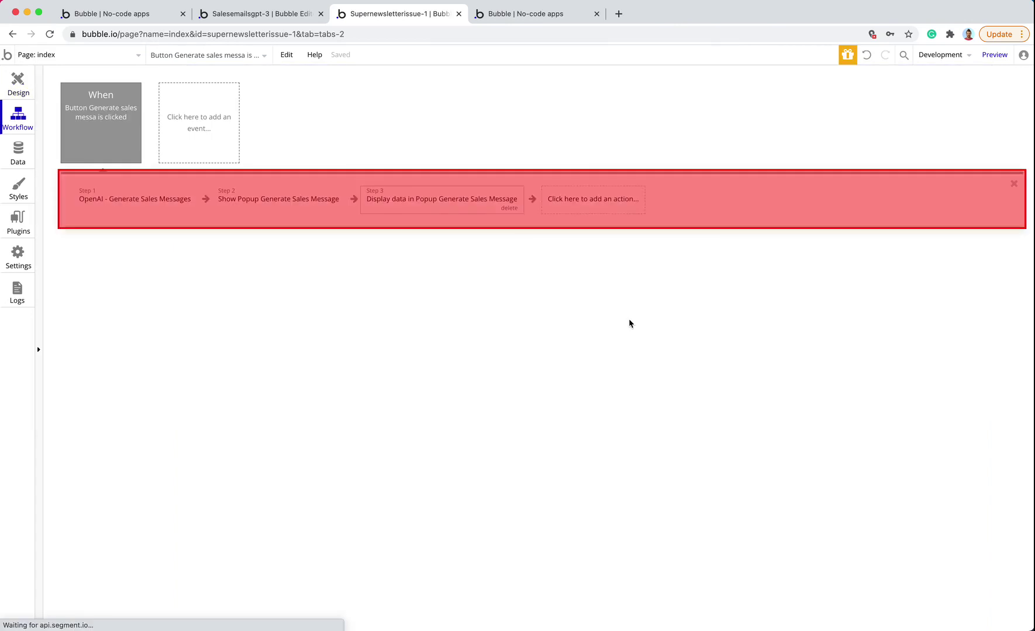
{"action": "left_click", "coordinate": [10, 96]}
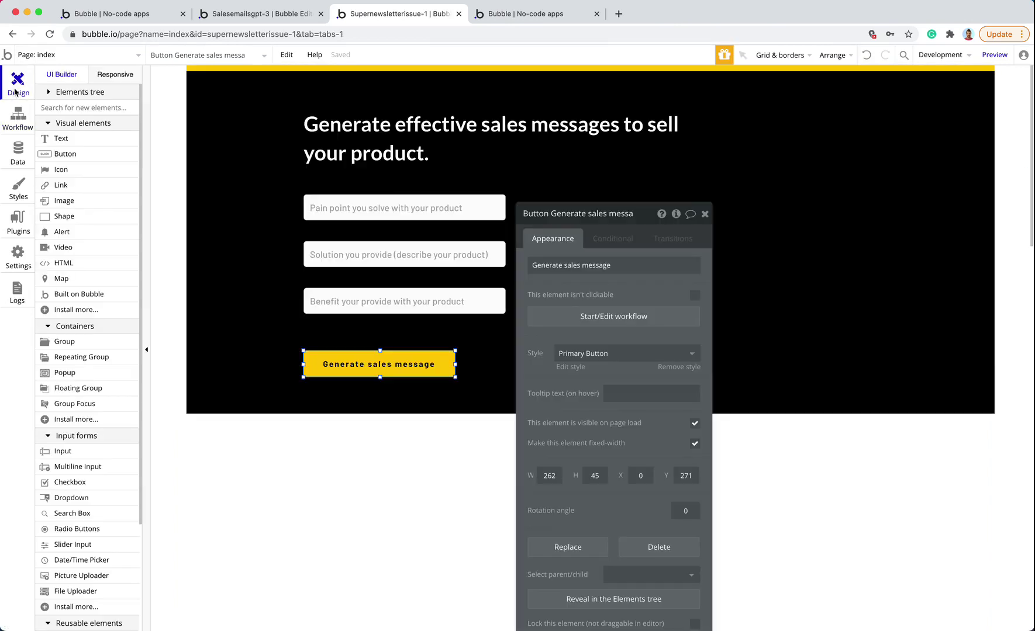
{"action": "left_click", "coordinate": [48, 91]}
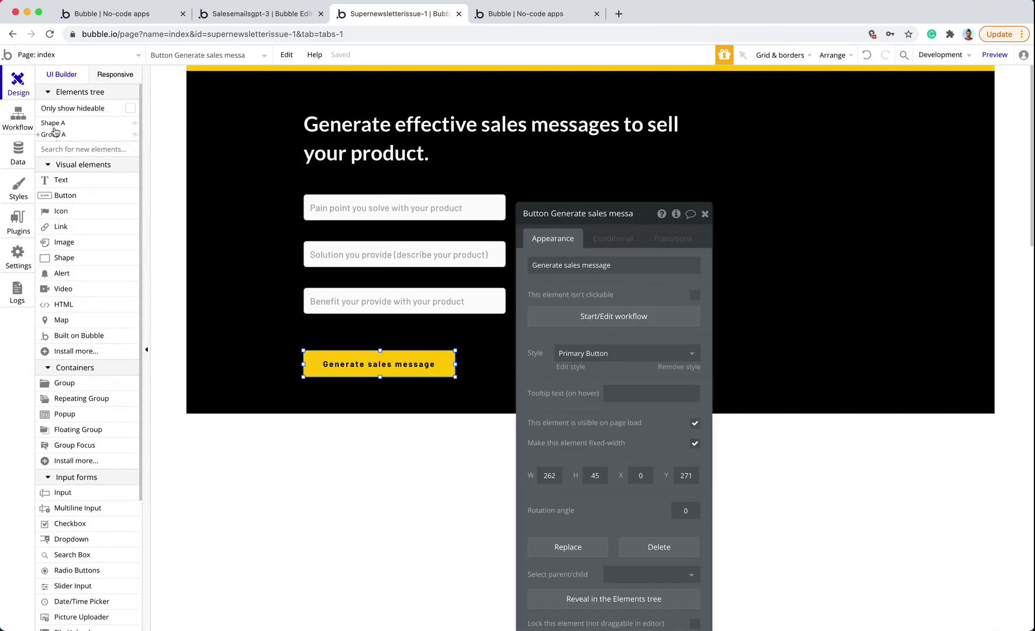
{"action": "left_click", "coordinate": [38, 135]}
{"action": "left_click", "coordinate": [58, 157]}
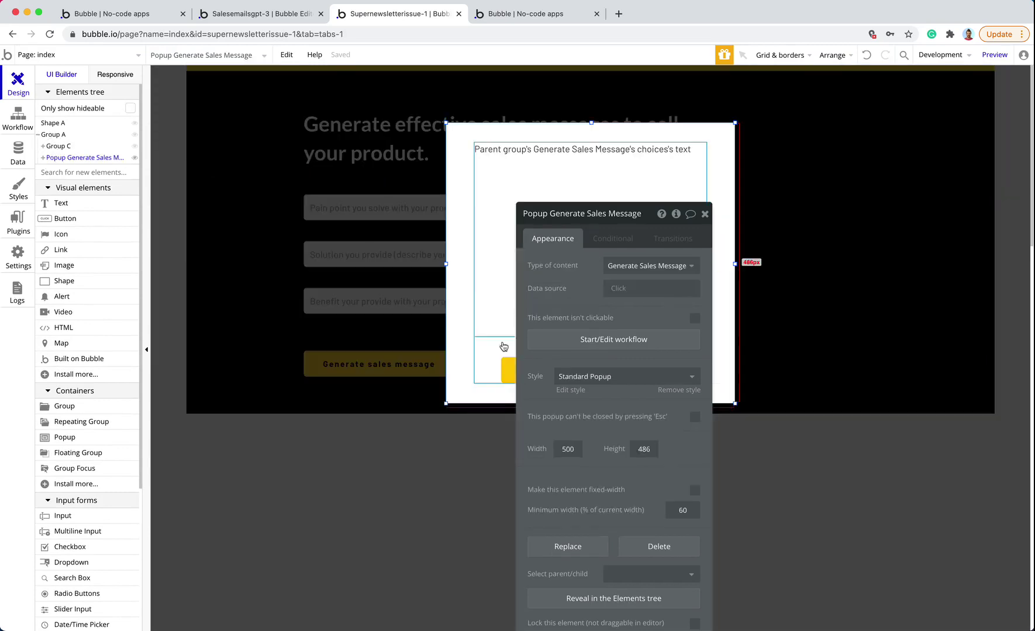
{"action": "left_click", "coordinate": [502, 370]}
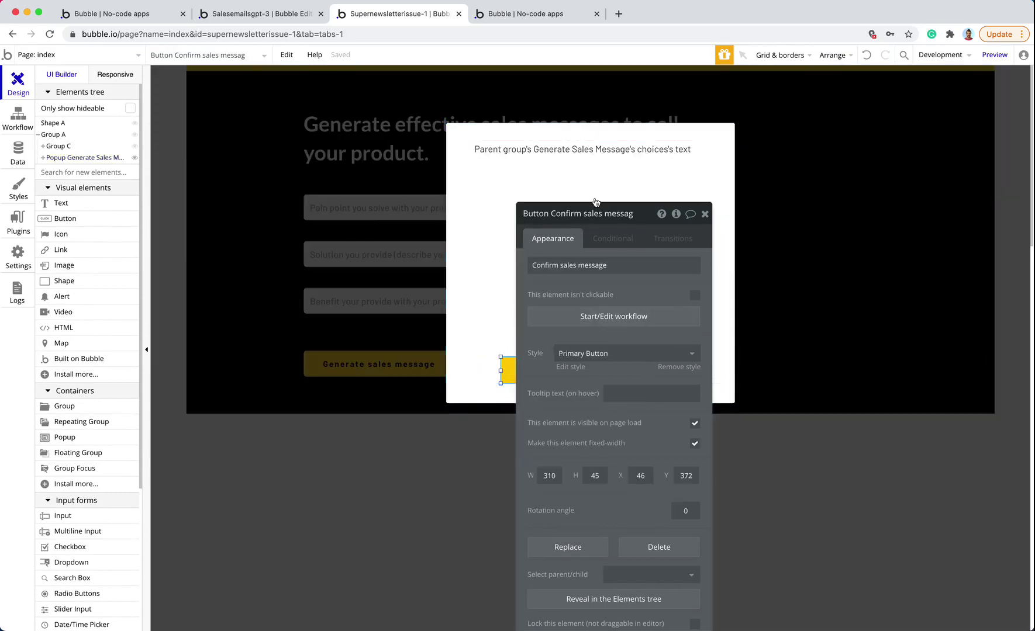
{"action": "left_click", "coordinate": [704, 214]}
{"action": "left_click", "coordinate": [392, 302]}
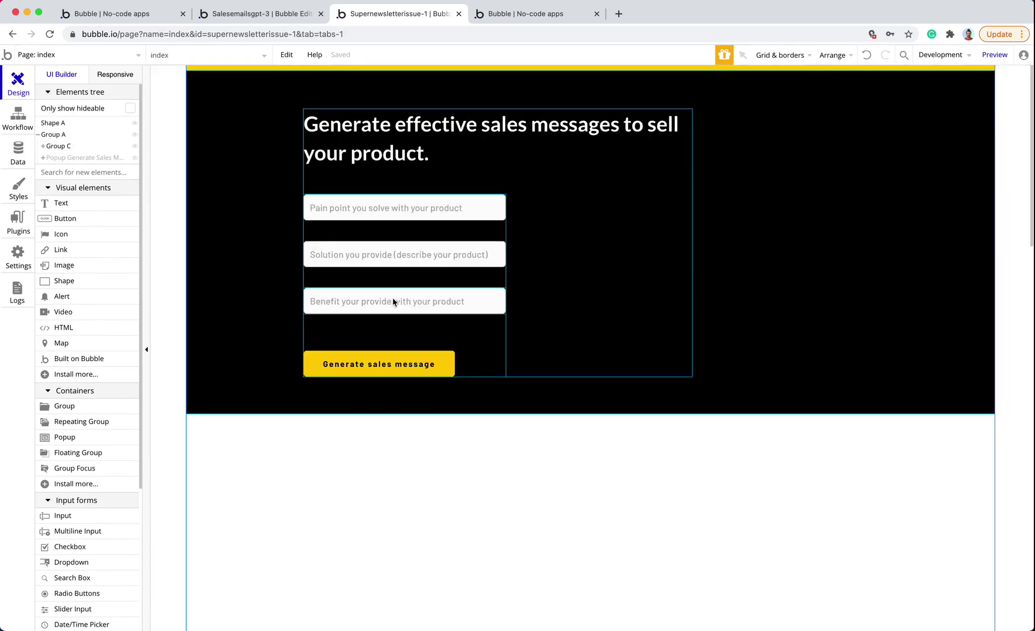
Reload the app preview to get the updated page, check its three input fields and return to the editor
{"action": "left_click", "coordinate": [526, 13]}
{"action": "key", "text": "super+r"}
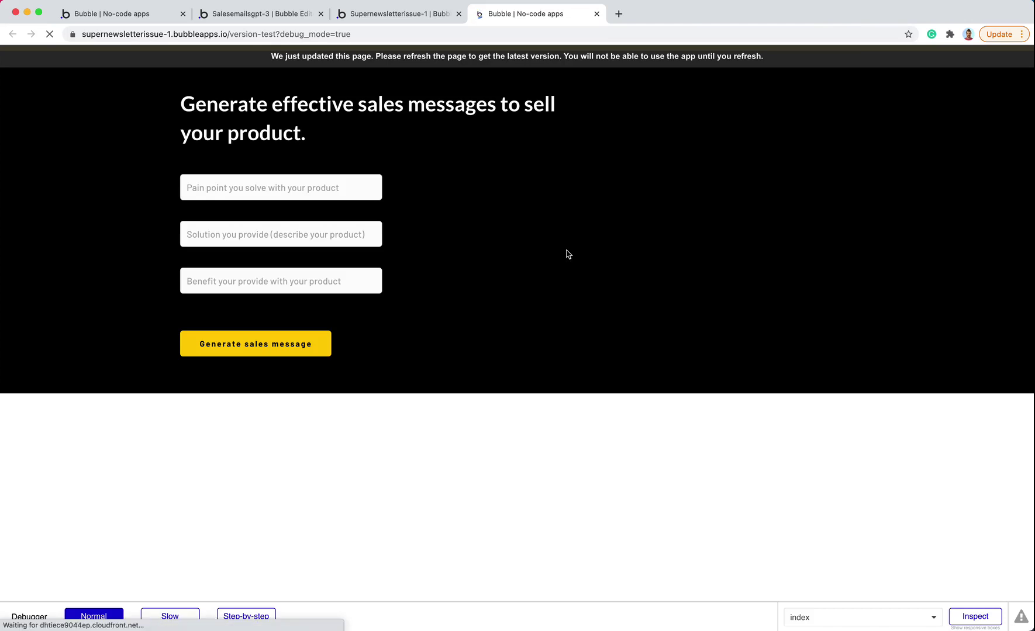
{"action": "left_click", "coordinate": [267, 191]}
{"action": "left_click", "coordinate": [266, 231]}
{"action": "left_click", "coordinate": [261, 276]}
{"action": "left_click", "coordinate": [469, 280]}
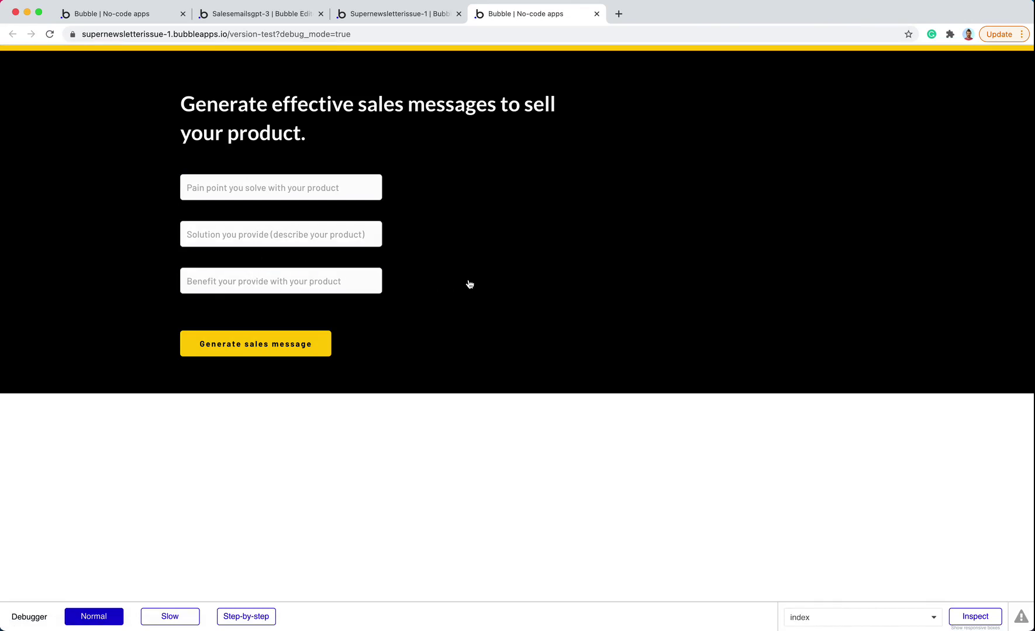
{"action": "key", "text": "ctrl+shift+Tab"}
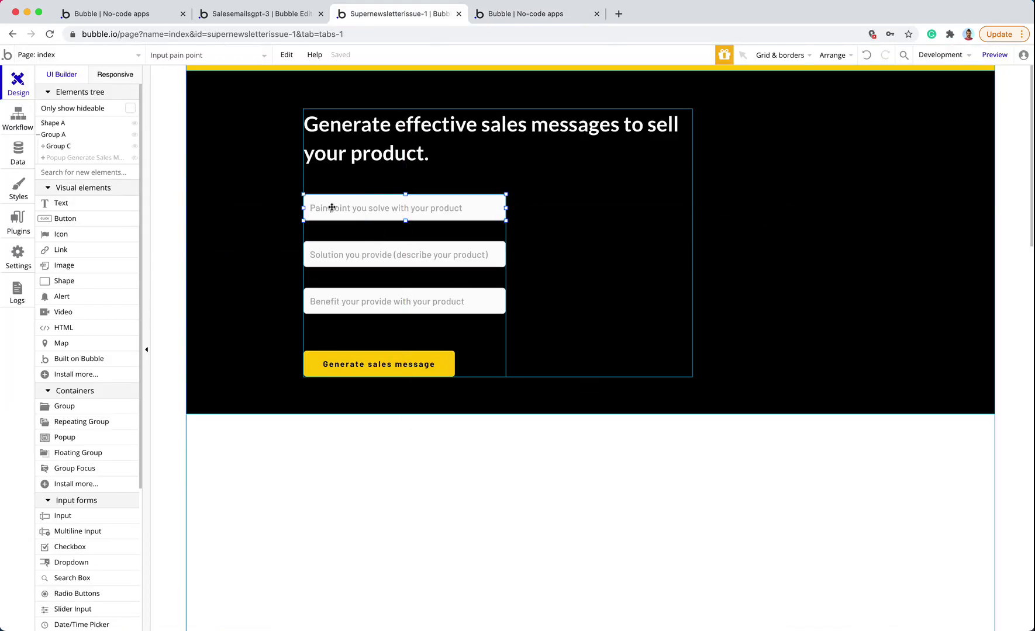
{"action": "left_click", "coordinate": [18, 153]}
{"action": "left_click", "coordinate": [196, 110]}
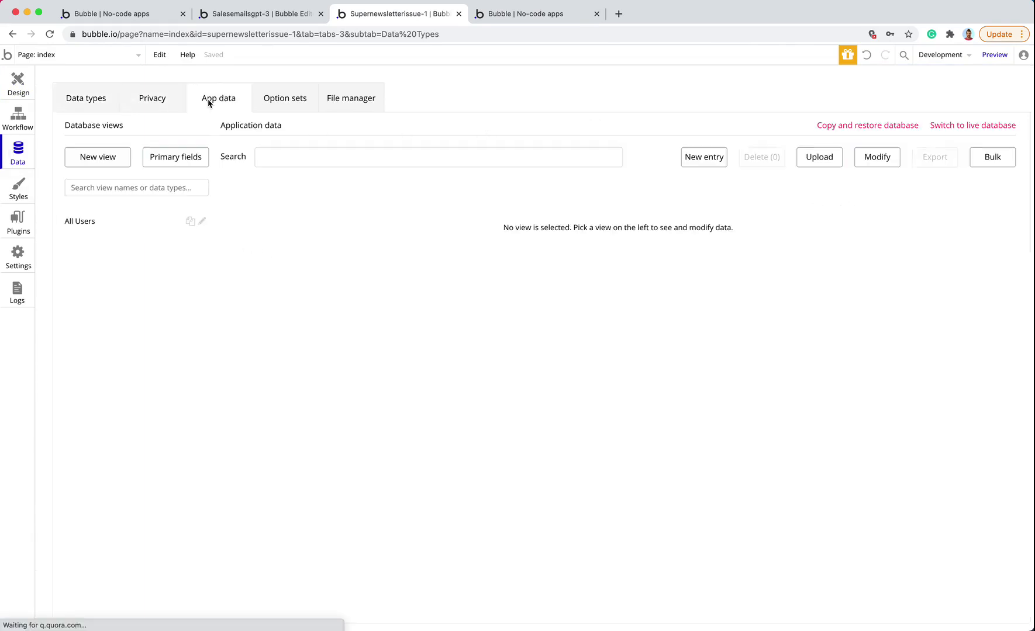
{"action": "left_click", "coordinate": [123, 103]}
{"action": "left_click", "coordinate": [196, 103]}
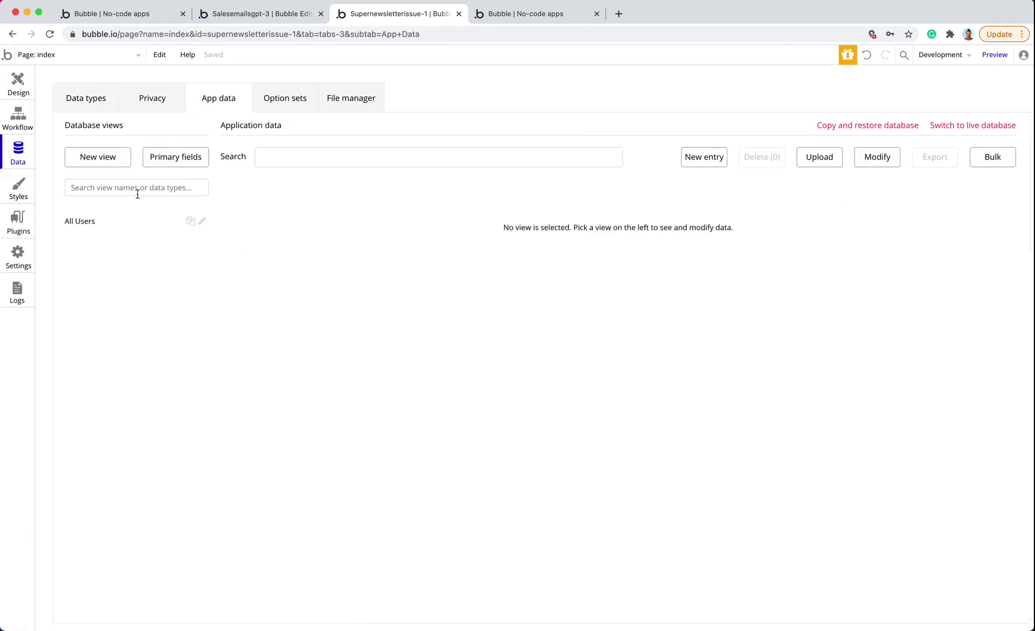
Copy the API Connector's solution value "tool that takes notes over voice recordings" into the initial content of Input solution
{"action": "left_click", "coordinate": [19, 223]}
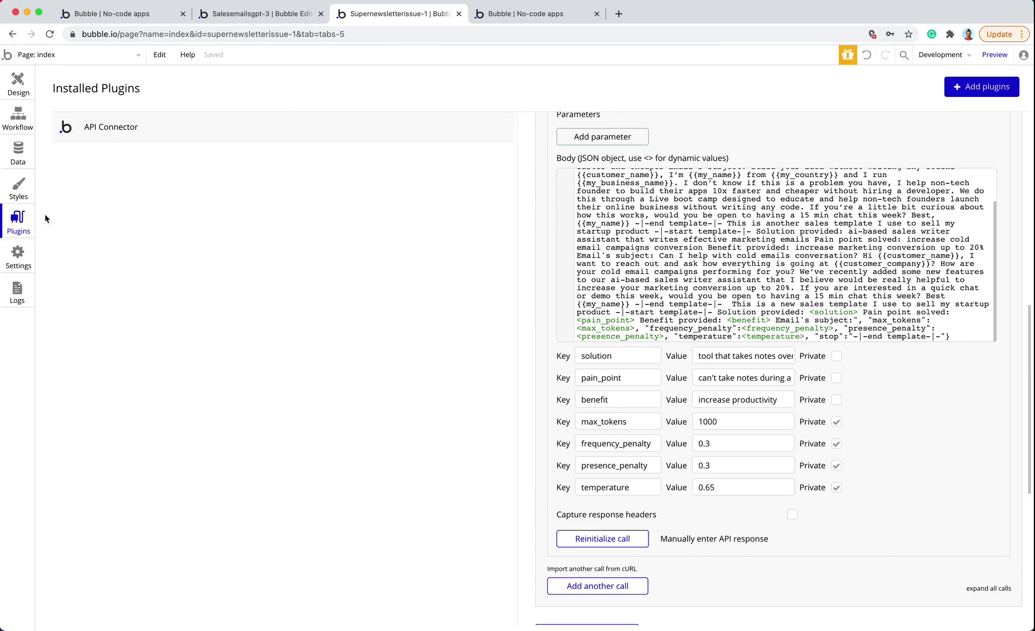
{"action": "triple_click", "coordinate": [725, 359]}
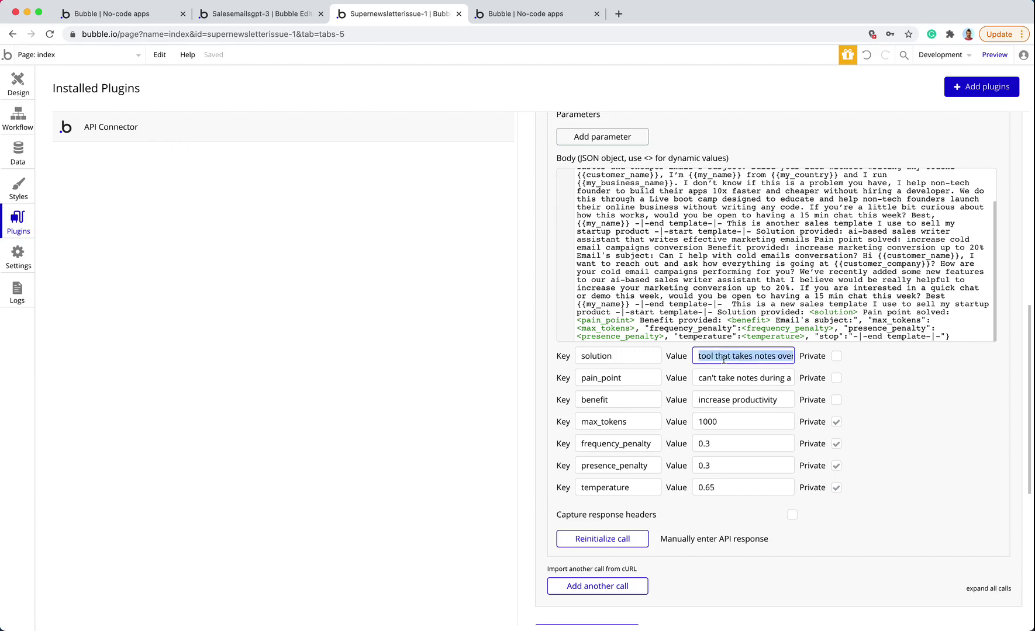
{"action": "left_click", "coordinate": [22, 88]}
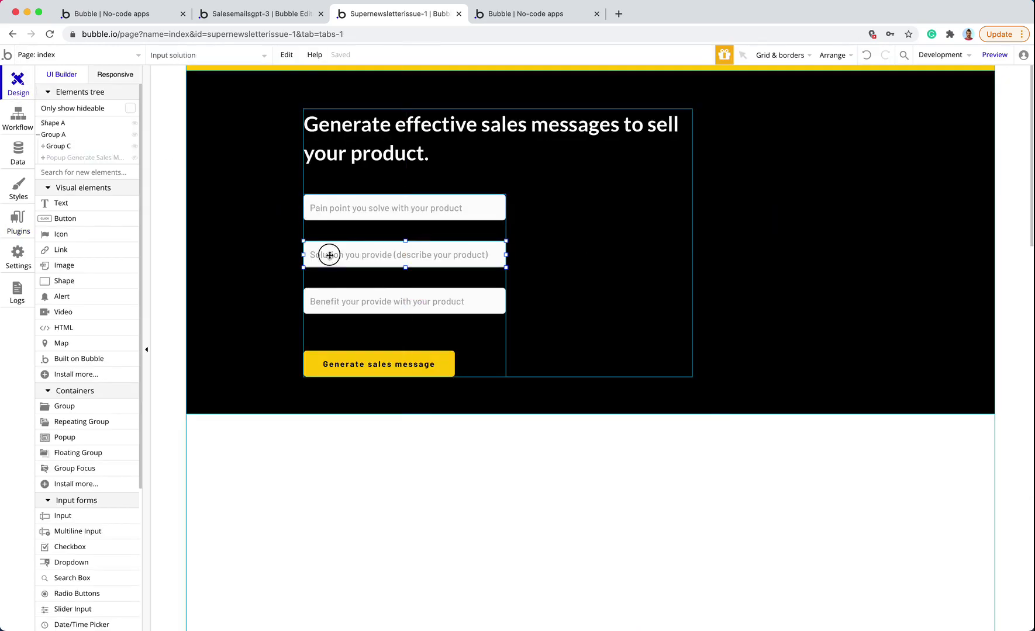
{"action": "double_click", "coordinate": [329, 254]}
{"action": "left_click", "coordinate": [632, 309]}
{"action": "type", "text": "tool that takes notes over voice recordings"}
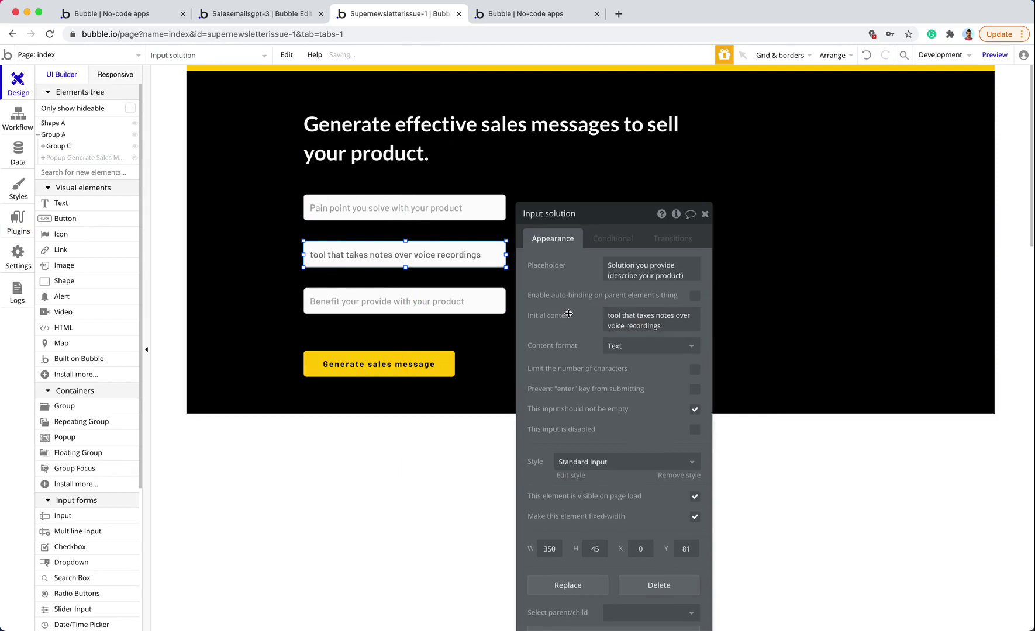
Copy the API Connector's pain_point value "can't take notes during a meeting" into the initial content of Input pain point
{"action": "left_click", "coordinate": [18, 221]}
{"action": "double_click", "coordinate": [750, 382]}
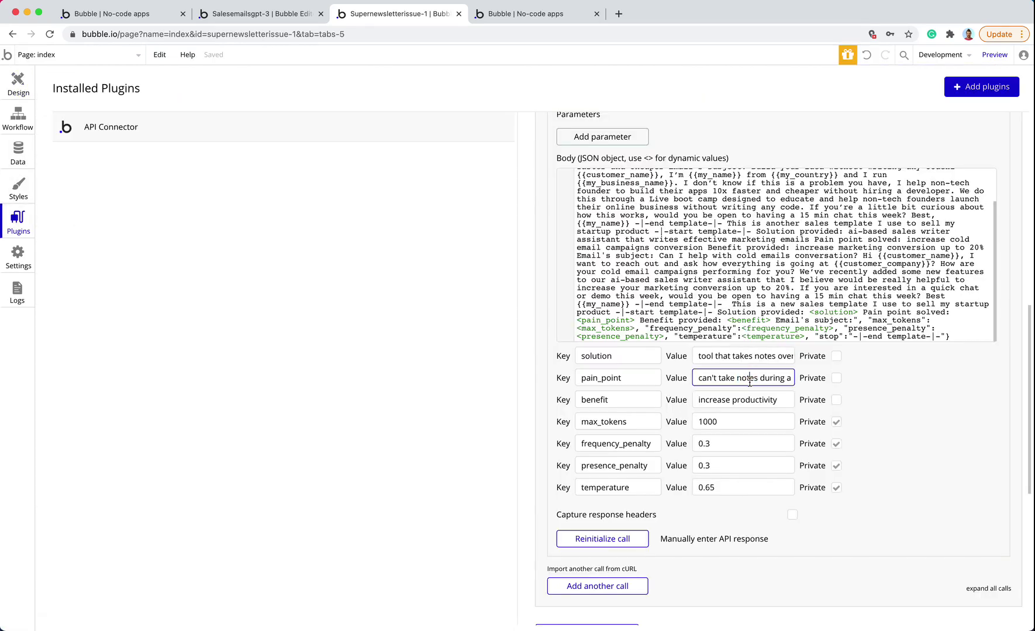
{"action": "triple_click", "coordinate": [751, 382]}
{"action": "left_click", "coordinate": [16, 89]}
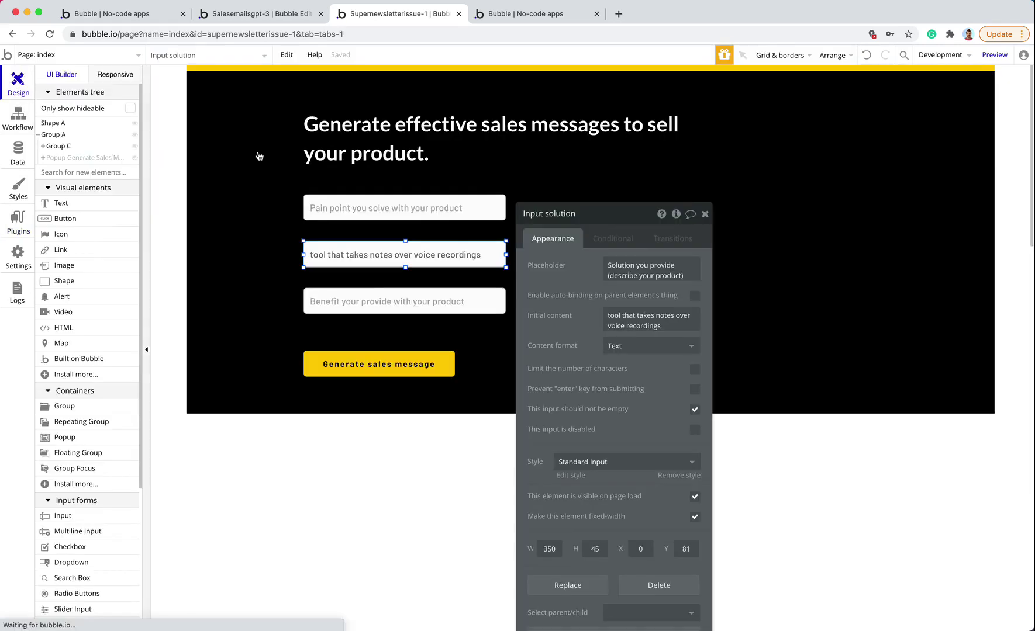
{"action": "left_click", "coordinate": [351, 211]}
{"action": "left_click", "coordinate": [643, 316]}
{"action": "type", "text": "can't take notes during a meeting"}
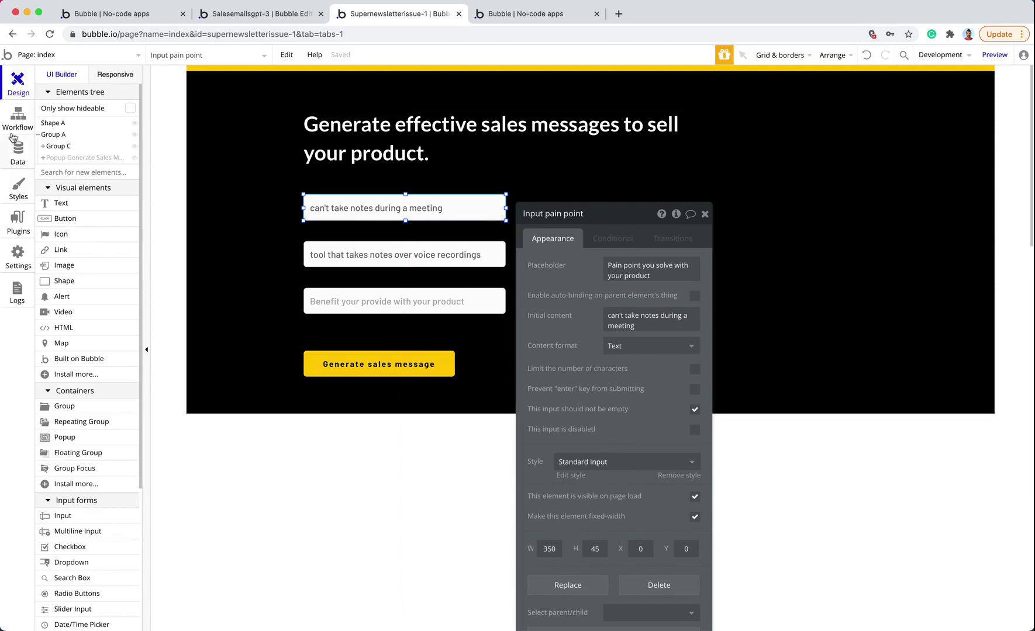
Copy the API Connector's benefit value "increase productivity" into the initial content of Input benefit
{"action": "left_click", "coordinate": [10, 134]}
{"action": "left_click", "coordinate": [19, 214]}
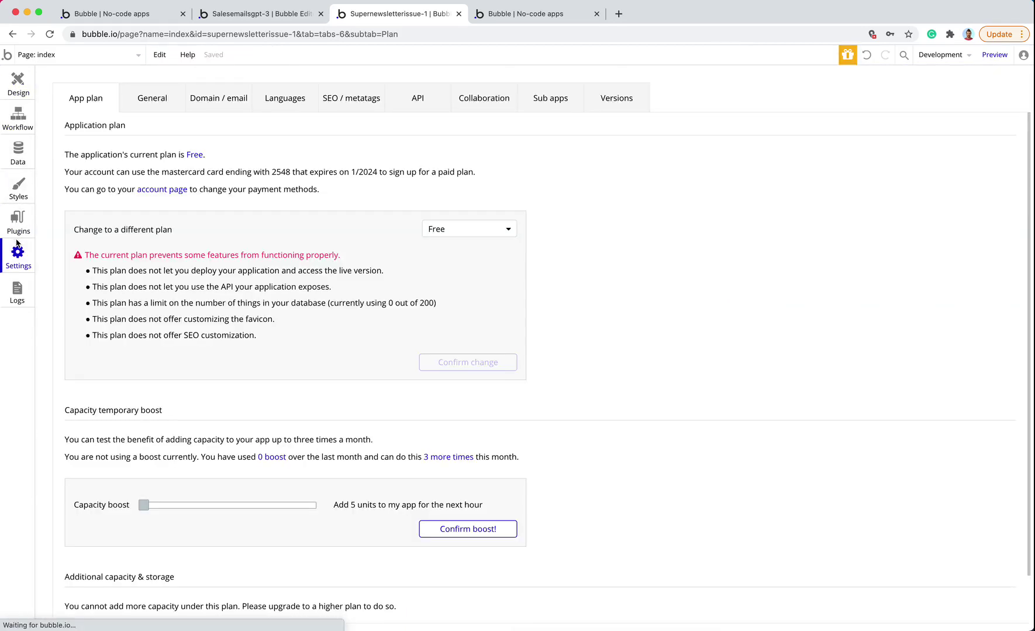
{"action": "triple_click", "coordinate": [719, 400]}
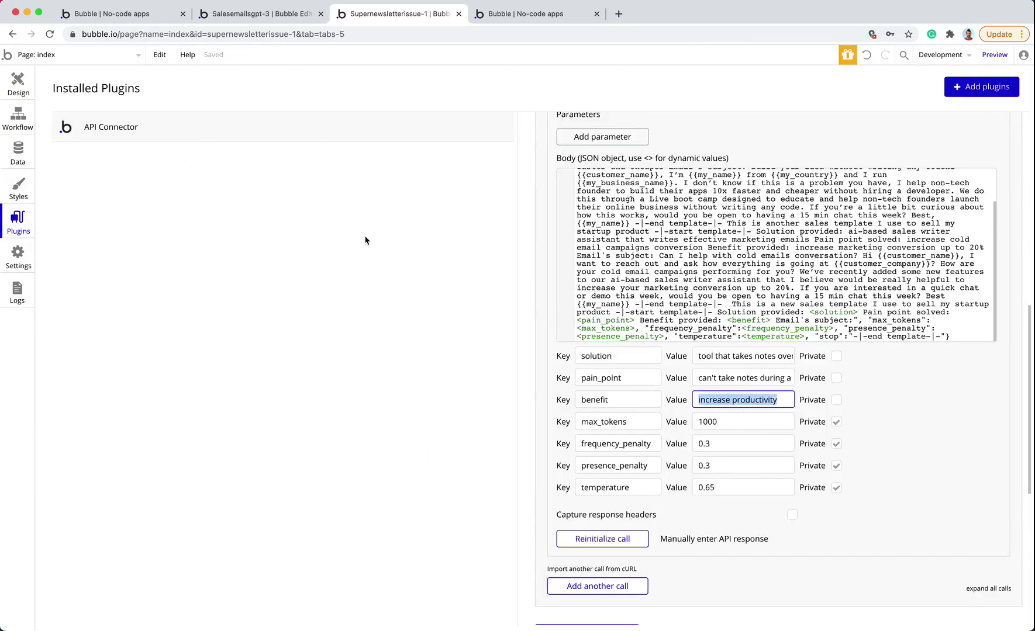
{"action": "left_click", "coordinate": [780, 404]}
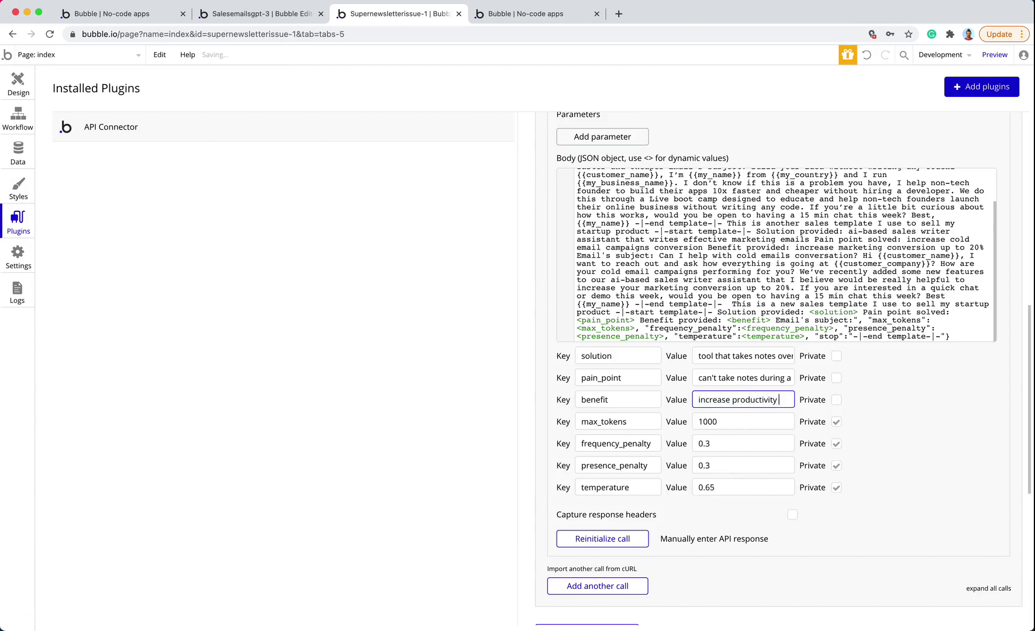
{"action": "scroll", "coordinate": [778, 363], "scroll_direction": "down", "scroll_amount": 6}
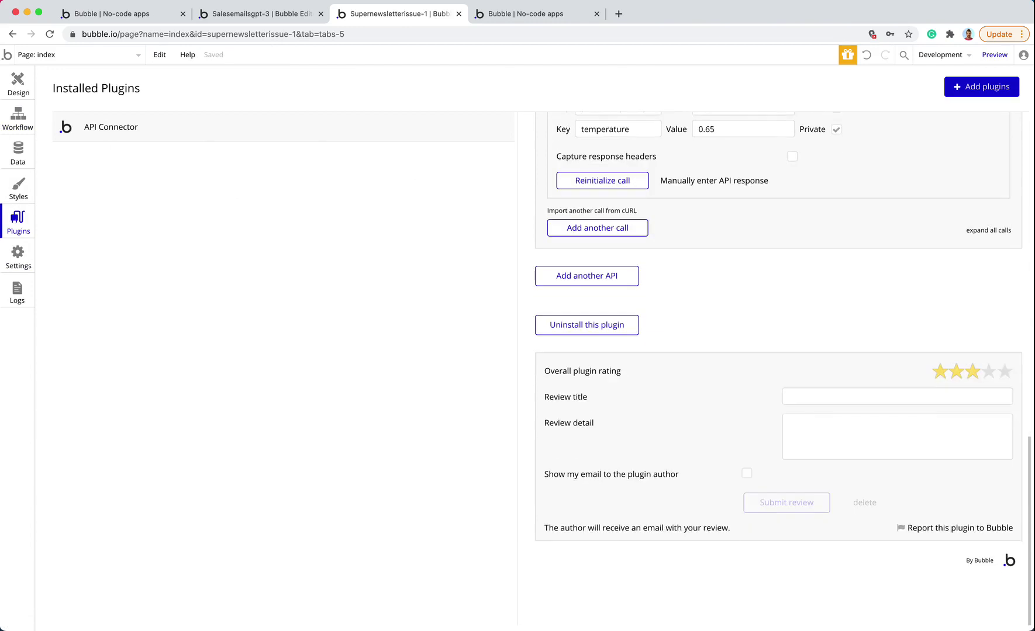
{"action": "scroll", "coordinate": [861, 434], "scroll_direction": "up", "scroll_amount": 6}
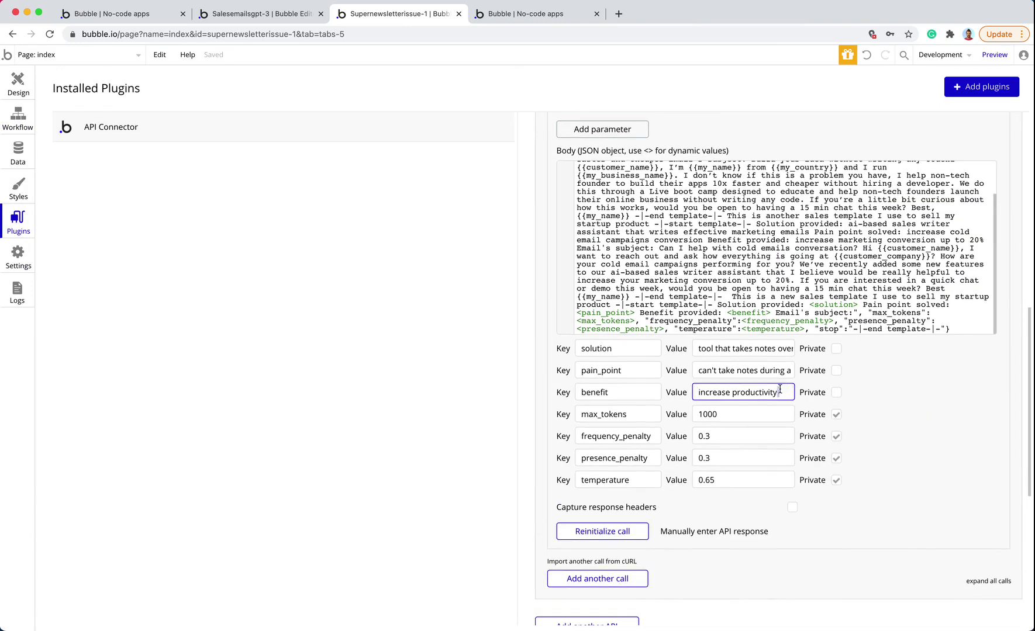
{"action": "left_click_drag", "start_coordinate": [779, 389], "coordinate": [148, 141]}
{"action": "key", "text": "ctrl+c"}
{"action": "left_click", "coordinate": [20, 94]}
{"action": "left_click", "coordinate": [334, 302]}
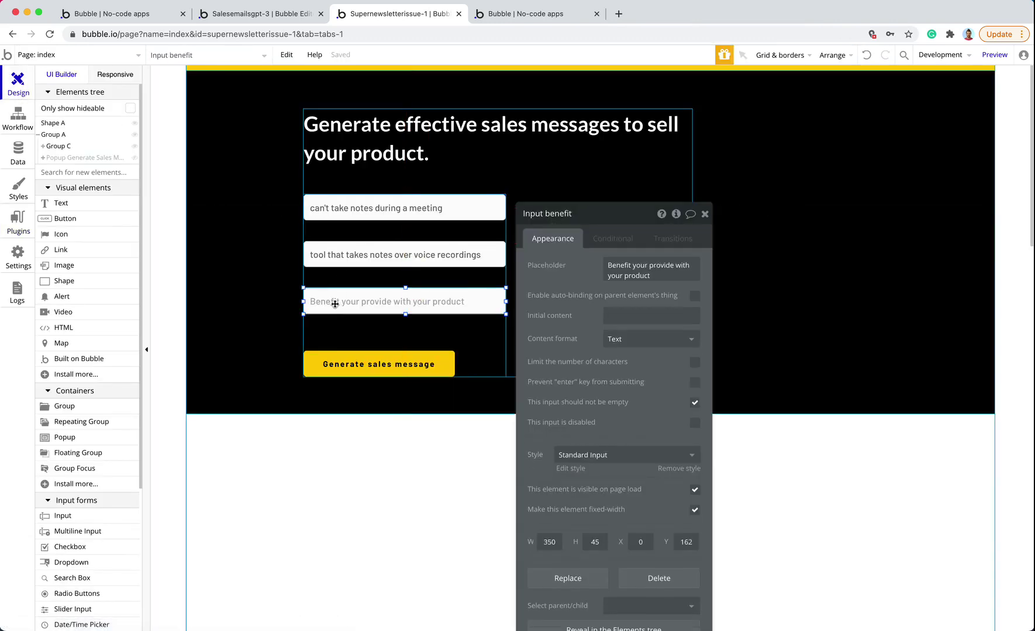
{"action": "left_click", "coordinate": [625, 318]}
{"action": "key", "text": "ctrl+v"}
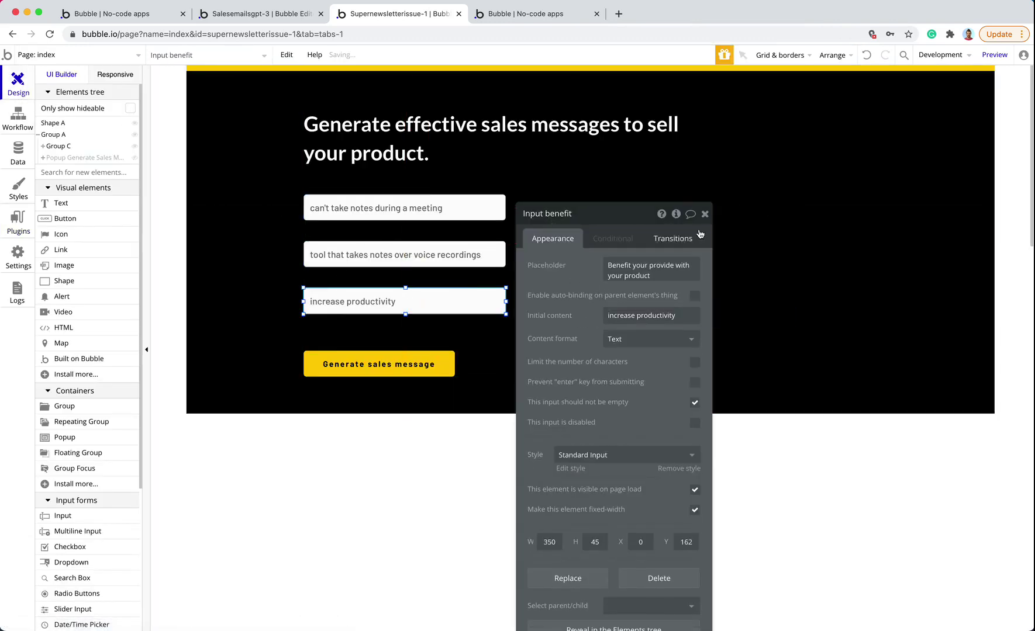
{"action": "left_click", "coordinate": [705, 214]}
Reload the app preview with the three prefilled inputs and generate a sales message
{"action": "key", "text": "ctrl+Tab"}
{"action": "key", "text": "super+r"}
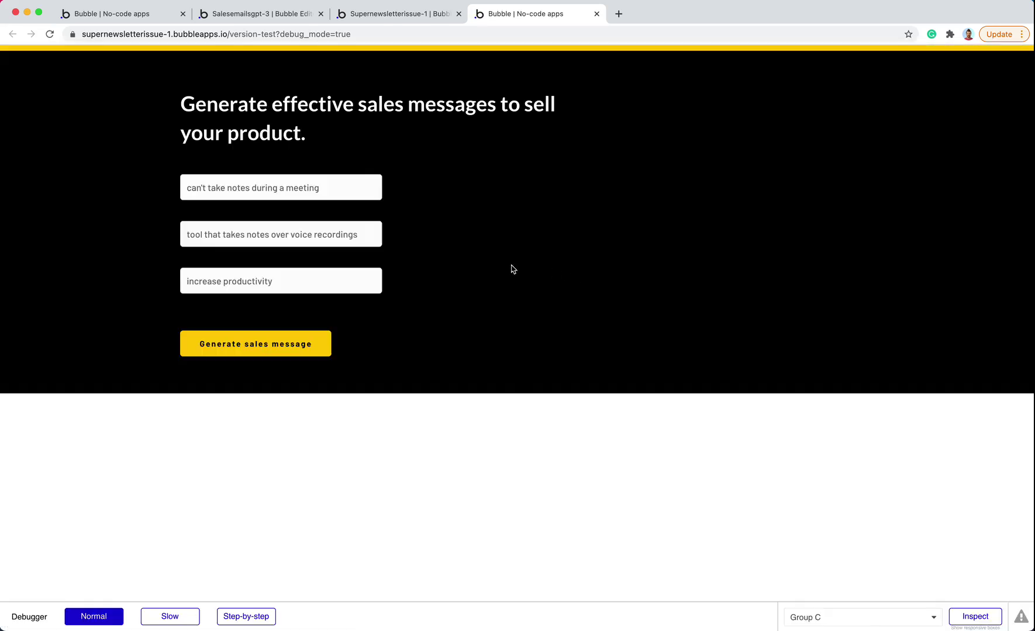
{"action": "left_click", "coordinate": [247, 348]}
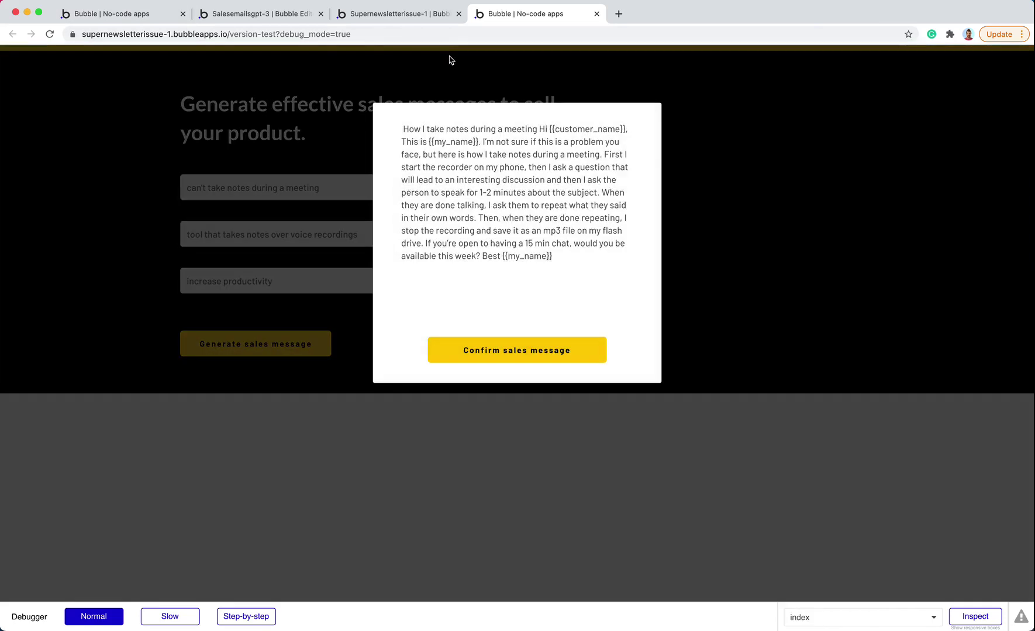
Read through the generated sales message in the popup, then dismiss the popup
{"action": "left_click_drag", "start_coordinate": [404, 129], "coordinate": [567, 262]}
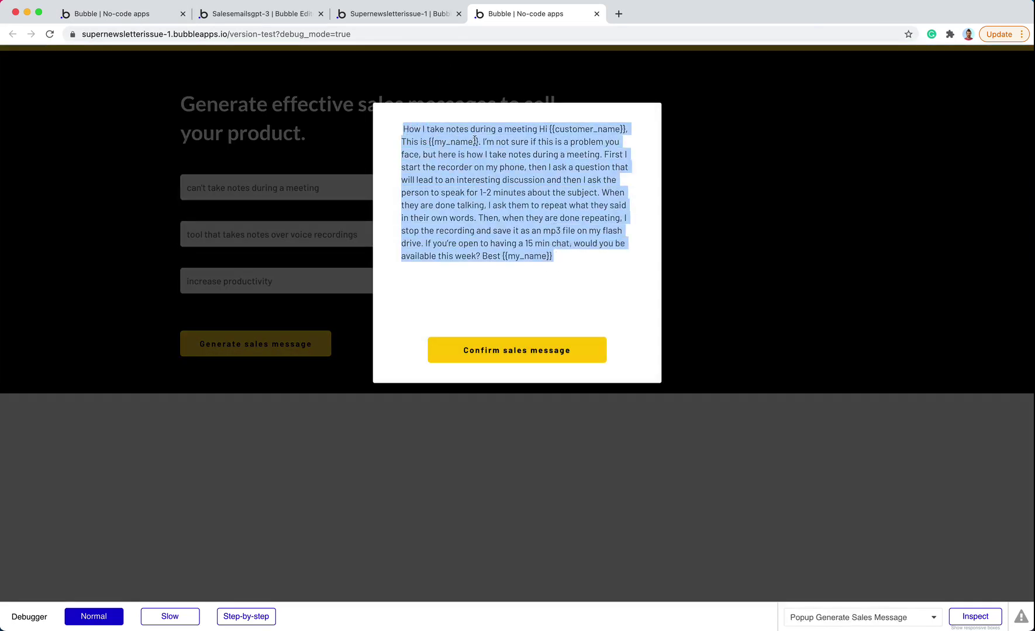
{"action": "left_click", "coordinate": [508, 275]}
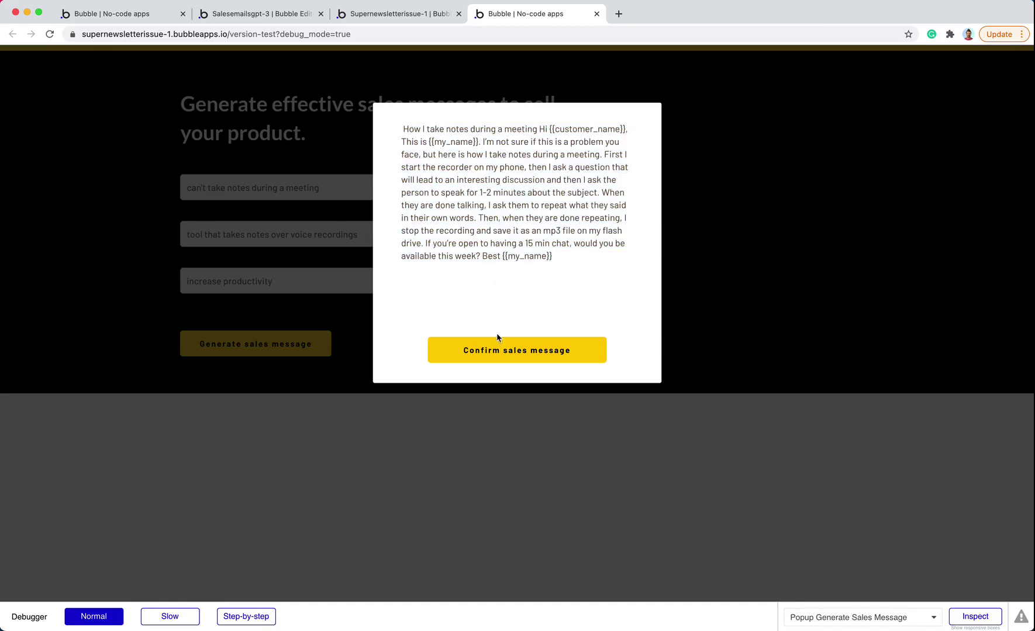
{"action": "left_click_drag", "start_coordinate": [401, 130], "coordinate": [566, 260]}
{"action": "left_click", "coordinate": [567, 266]}
{"action": "left_click", "coordinate": [758, 296]}
{"action": "triple_click", "coordinate": [335, 141]}
{"action": "left_click", "coordinate": [335, 143]}
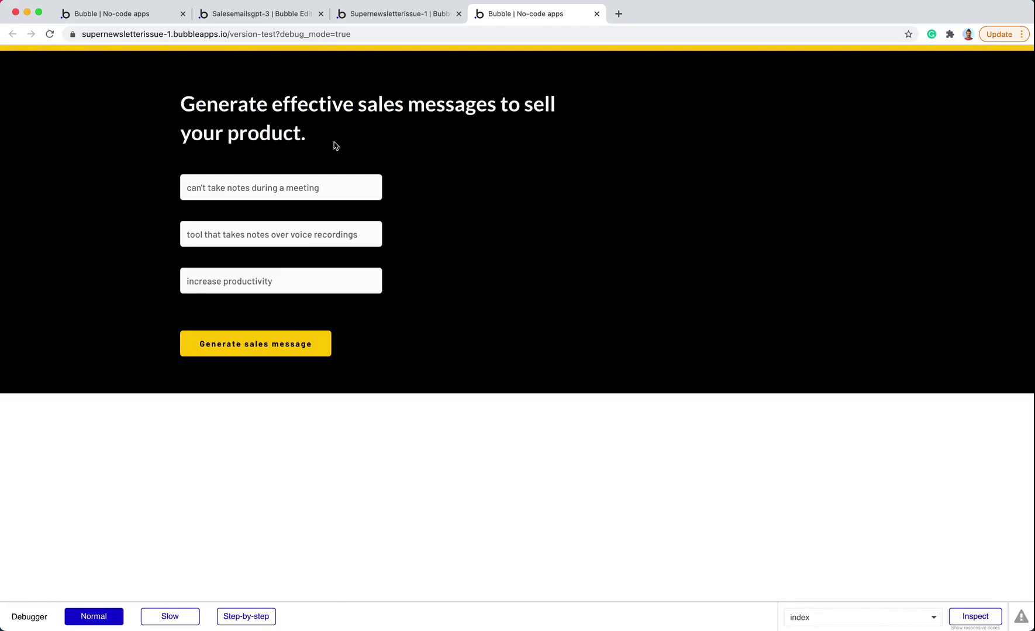
Return to the page design in the editor and inspect the Generate sales message button and the sales message popup
{"action": "left_click_drag", "start_coordinate": [334, 145], "coordinate": [200, 107]}
{"action": "left_click", "coordinate": [200, 107]}
{"action": "left_click", "coordinate": [377, 386]}
{"action": "key", "text": "super+alt+Left"}
{"action": "left_click", "coordinate": [381, 365]}
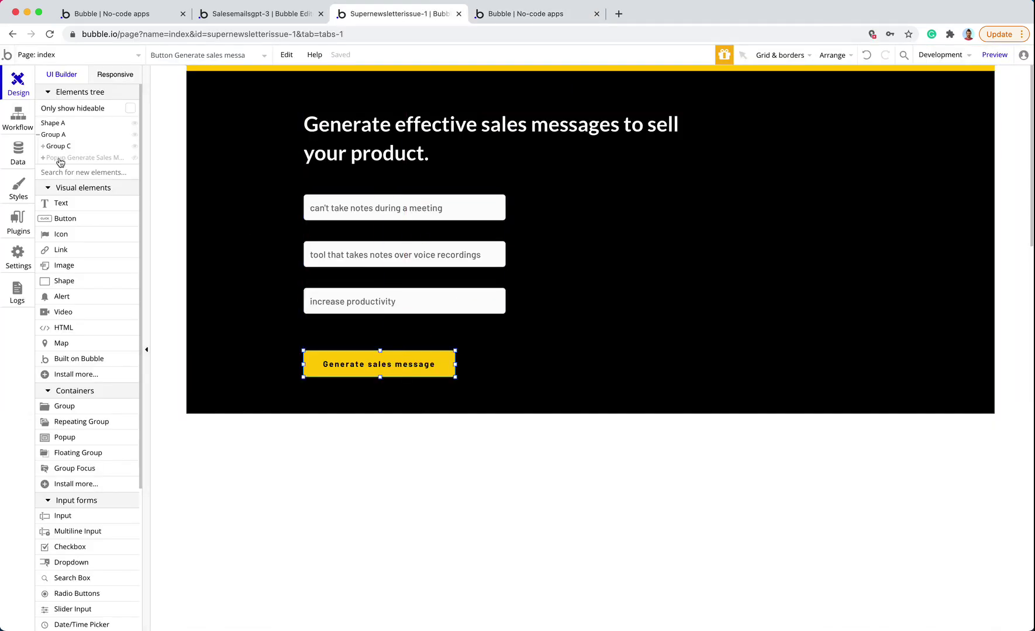
{"action": "left_click", "coordinate": [60, 158]}
{"action": "double_click", "coordinate": [538, 375]}
{"action": "left_click", "coordinate": [474, 379]}
Open the app database's custom data types to view the fields of the User type
{"action": "left_click", "coordinate": [8, 151]}
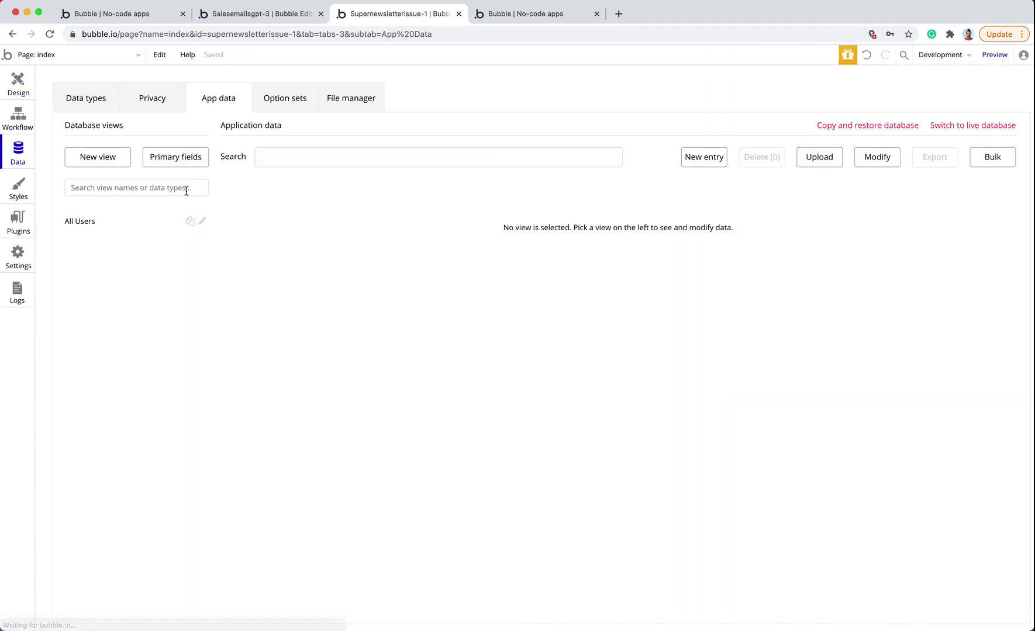
{"action": "left_click", "coordinate": [101, 106]}
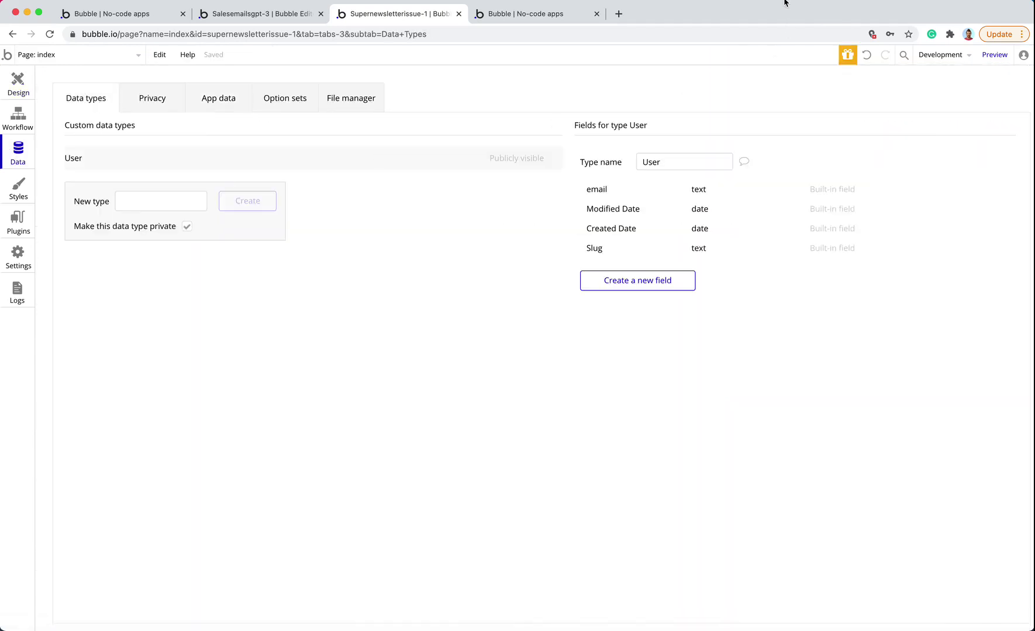